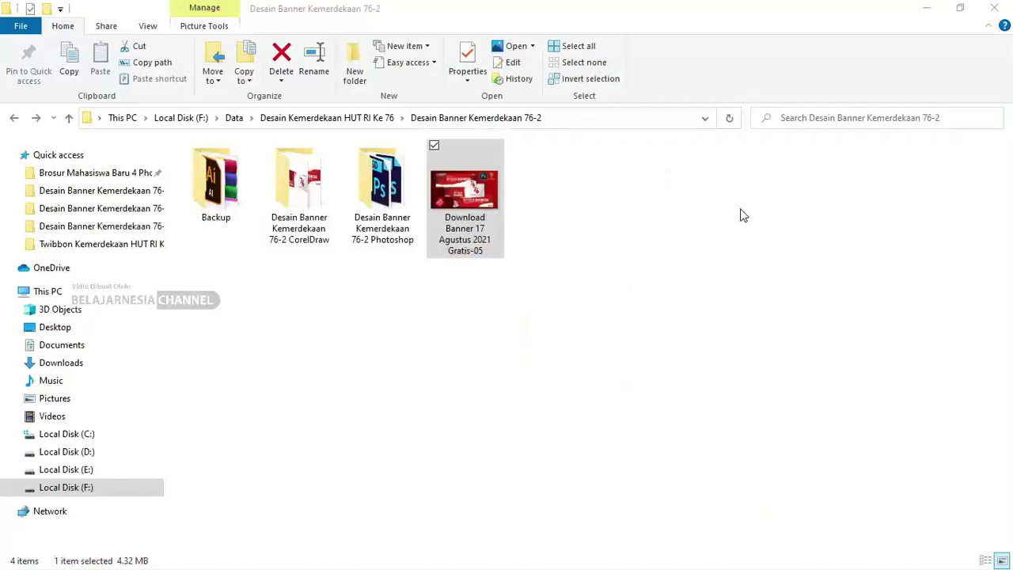
# Look inside the CorelDraw and Photoshop design folders, returning to the banner folder each time.
pyautogui.click(303, 185)
pyautogui.click(378, 180)
pyautogui.click(323, 196)
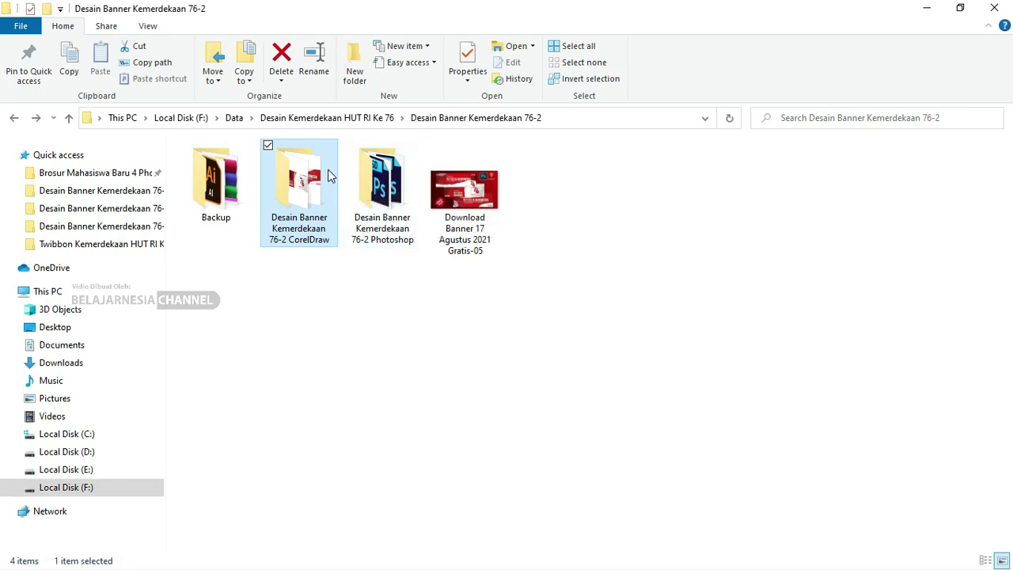
pyautogui.doubleClick(311, 187)
pyautogui.hotkey('alt', 'Left')
pyautogui.doubleClick(366, 190)
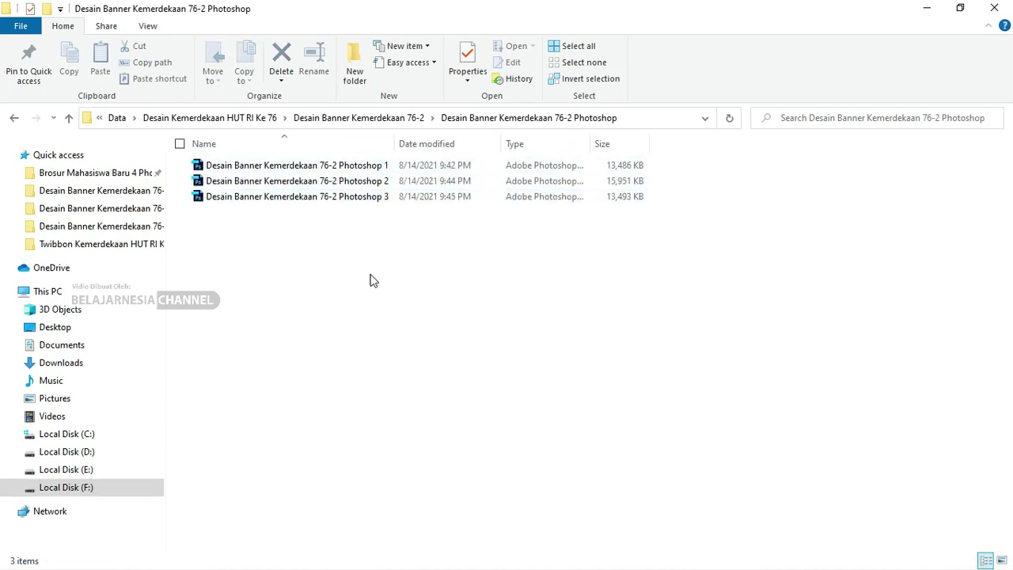
pyautogui.hotkey('alt', 'Left')
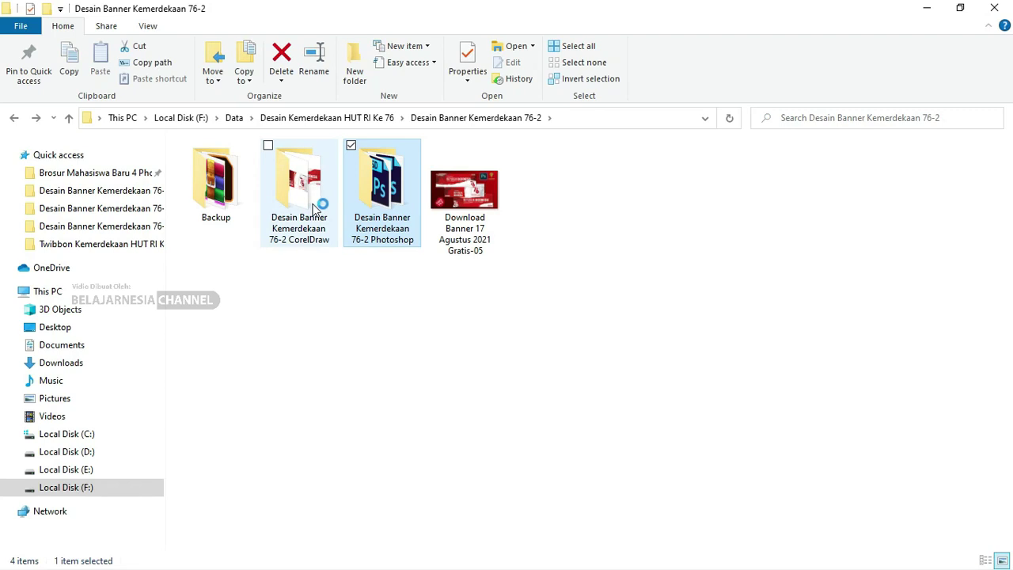
# Reopen the CorelDraw folder and select all three Banner 17 Agustus Tema Flat files.
pyautogui.doubleClick(312, 205)
pyautogui.click(312, 181)
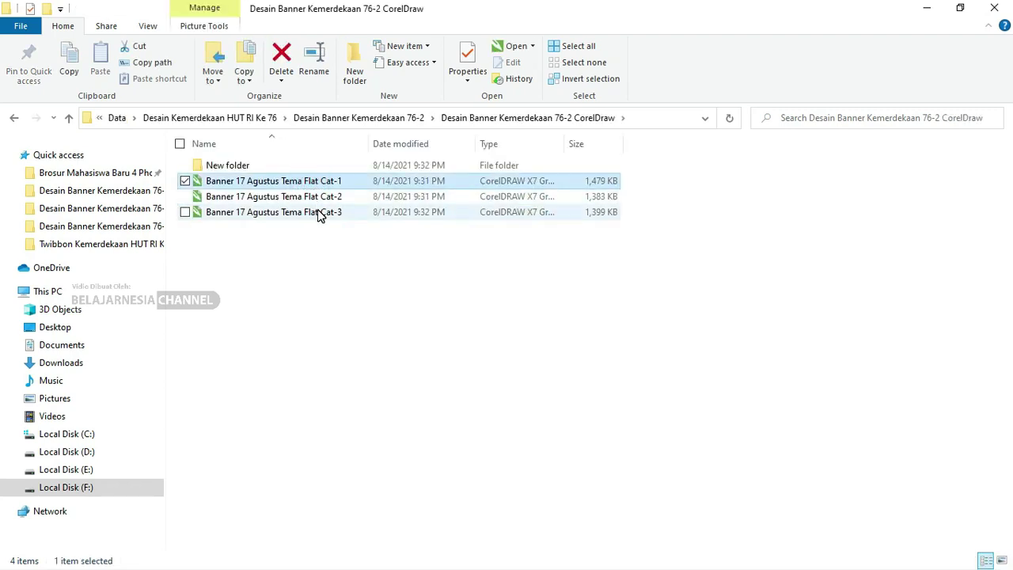
pyautogui.keyDown('shift'); pyautogui.click(320, 213); pyautogui.keyUp('shift')
pyautogui.rightClick(320, 215)
# Open the three banner files in CorelDRAW and undo an accidental move of the 76 logo.
pyautogui.click(352, 222)
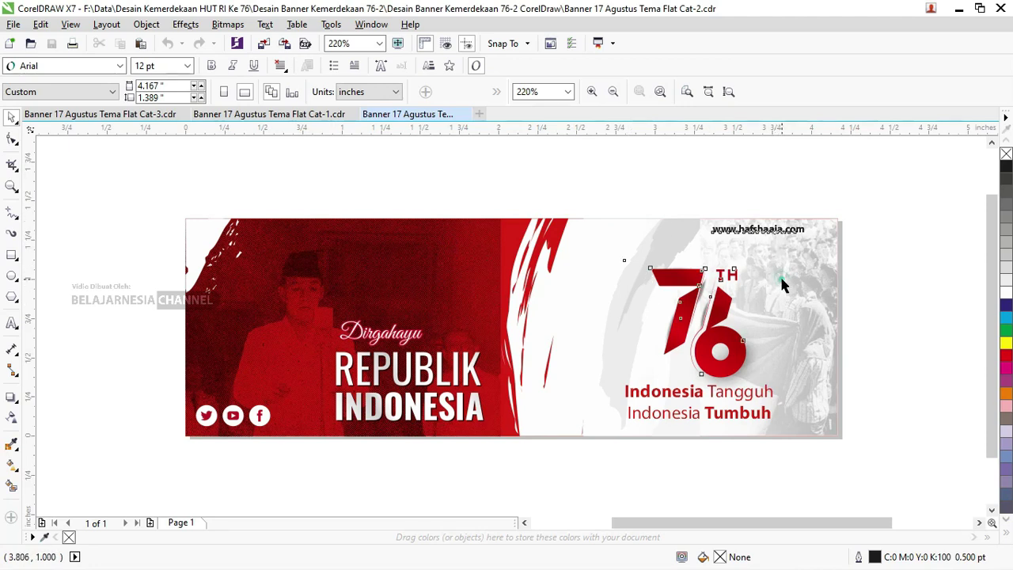
pyautogui.moveTo(795, 299); pyautogui.dragTo(815, 291)
pyautogui.hotkey('ctrl', 'z')
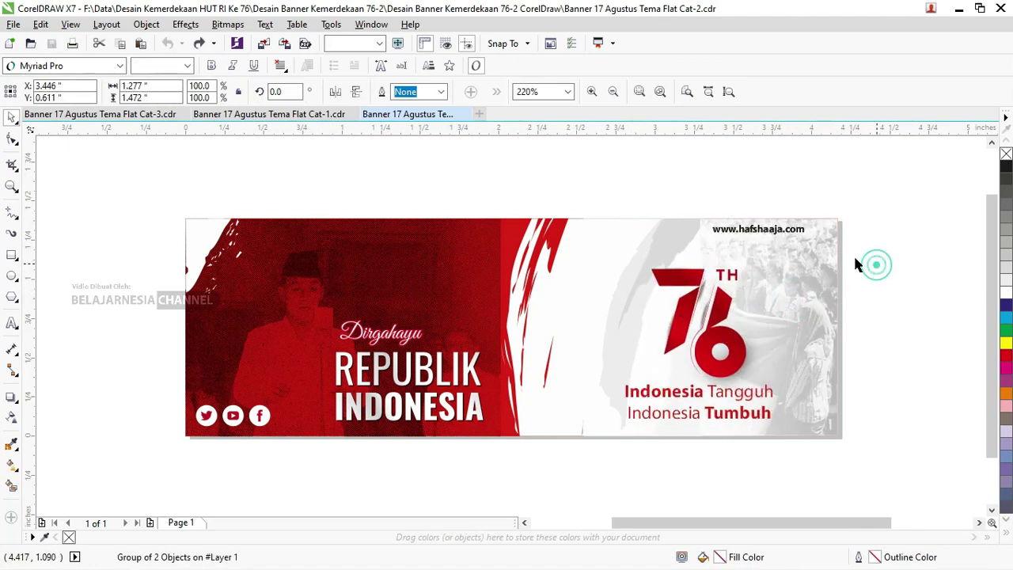
# Bring the Cat-1 banner document to the front and select its background shape.
pyautogui.click(831, 244)
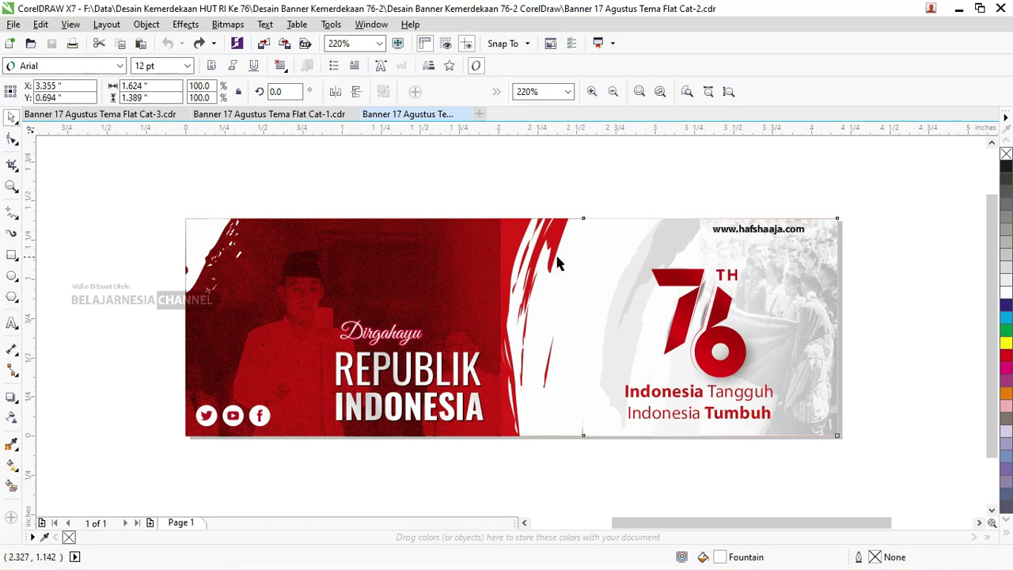
pyautogui.click(290, 114)
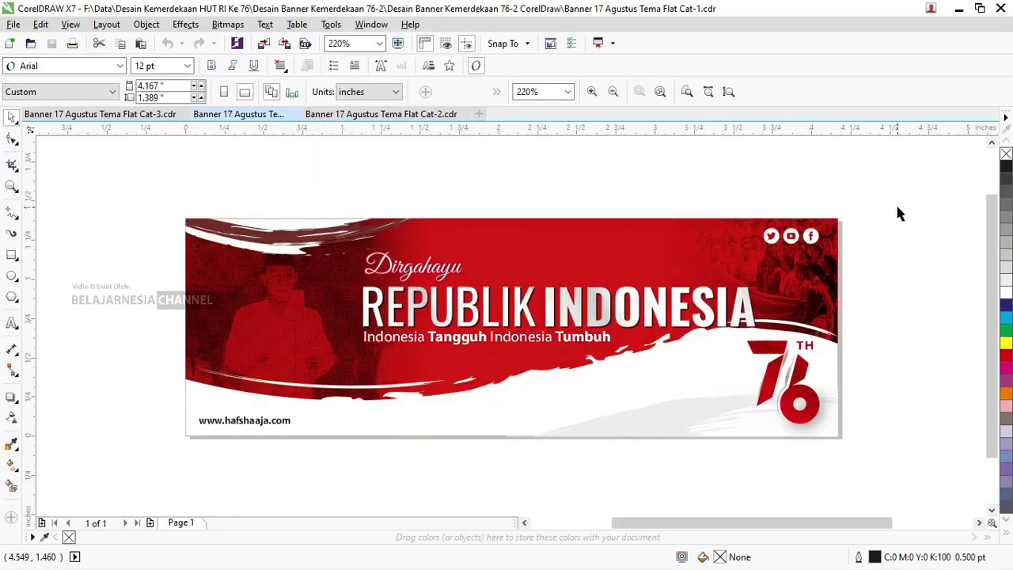
pyautogui.click(838, 287)
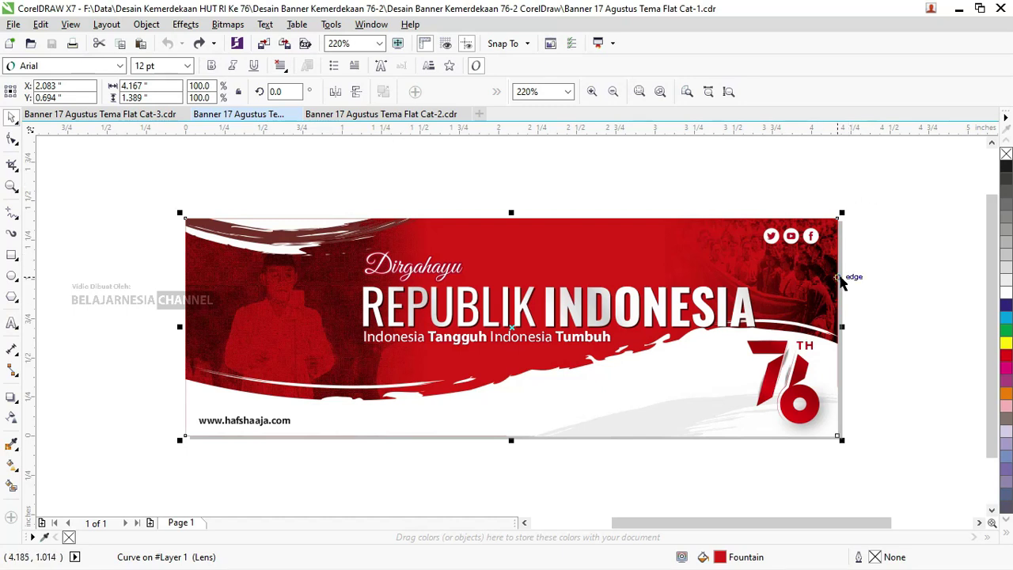
pyautogui.click(753, 191)
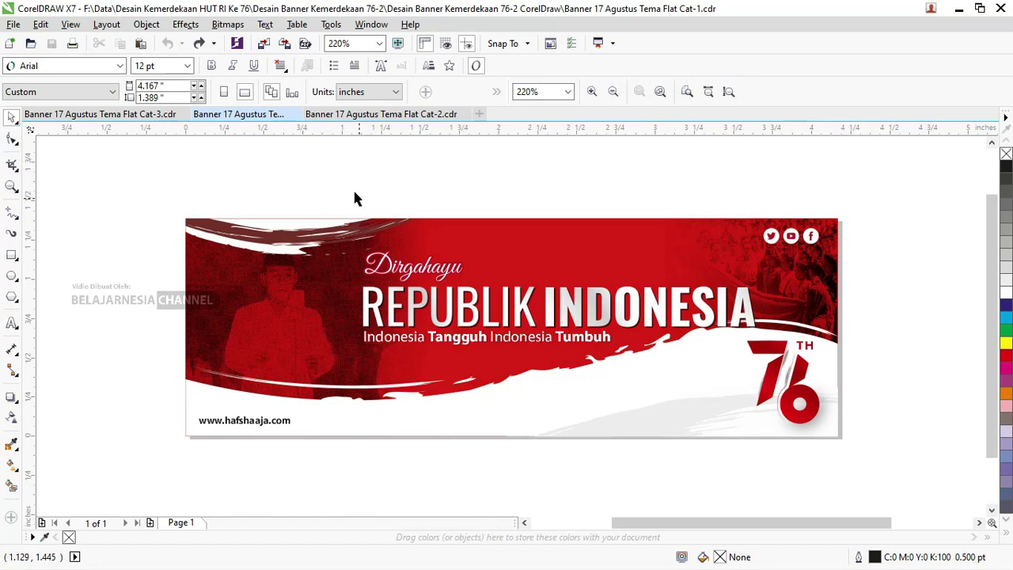
pyautogui.click(146, 116)
pyautogui.click(241, 120)
pyautogui.scroll(3, 255, 235)
pyautogui.scroll(-1, 255, 236)
pyautogui.scroll(-3, 261, 238)
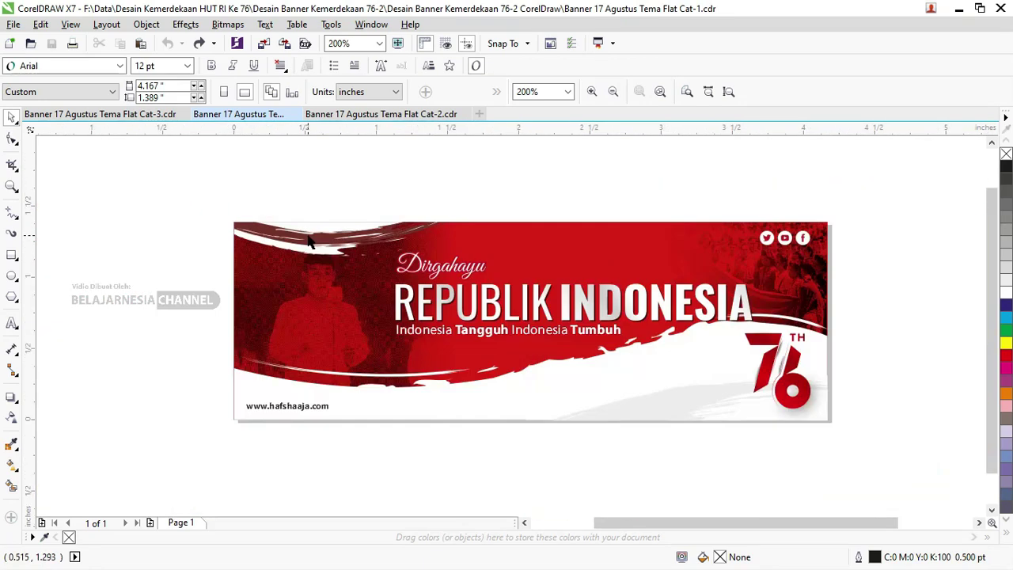
pyautogui.scroll(1, 356, 238)
pyautogui.scroll(-1, 355, 237)
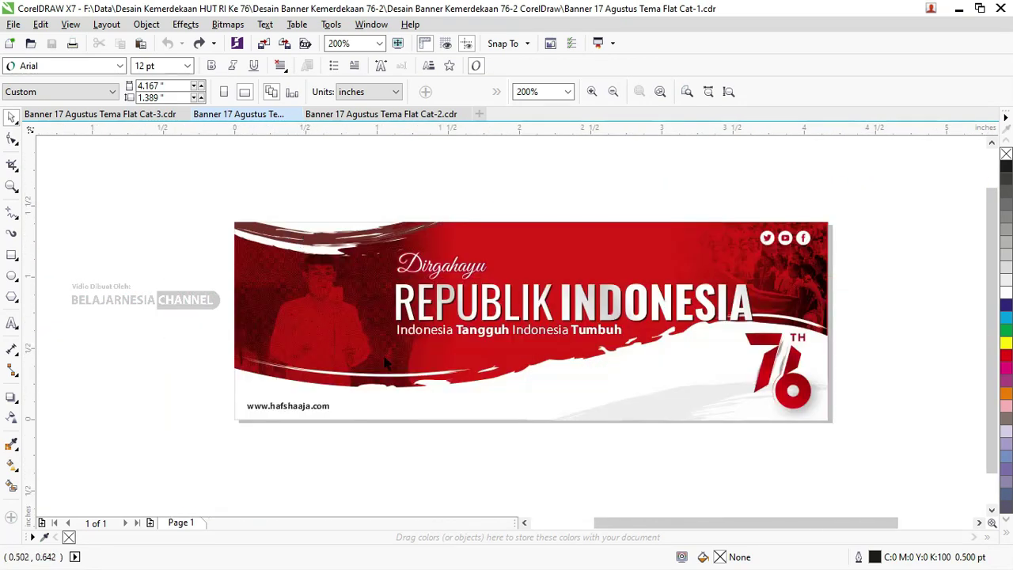
pyautogui.click(700, 397)
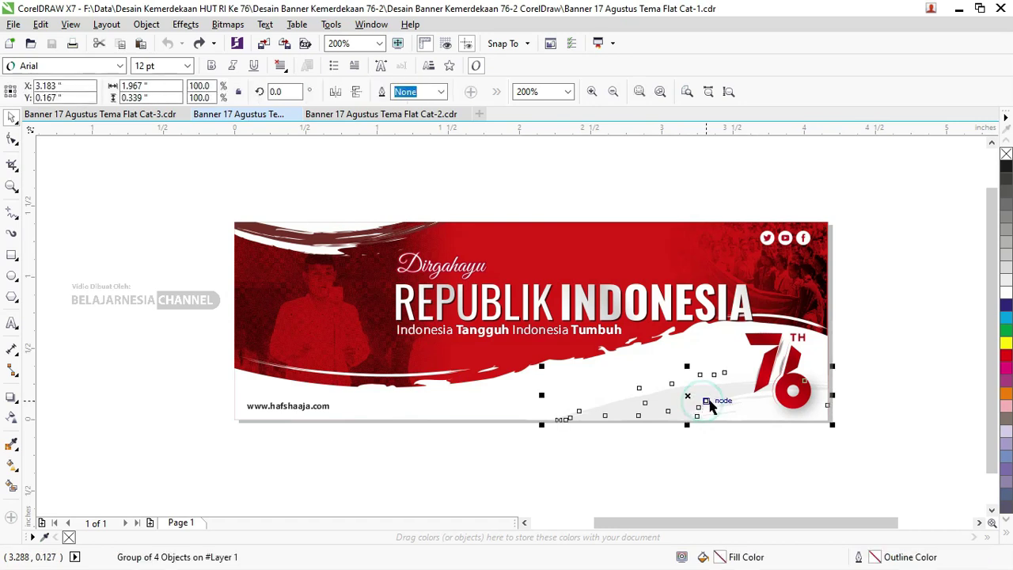
pyautogui.scroll(1, 708, 396)
pyautogui.scroll(-2, 508, 362)
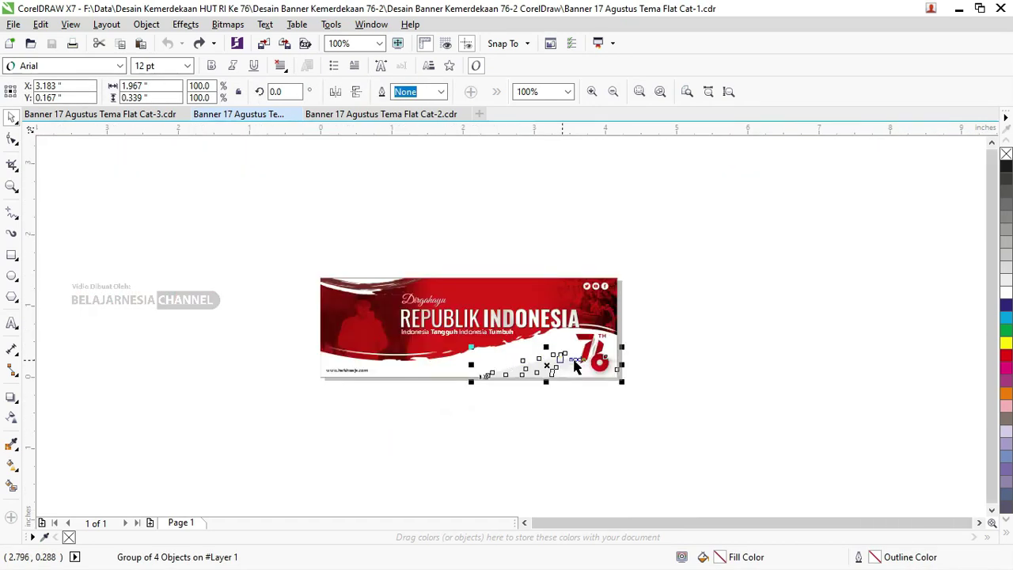
pyautogui.click(663, 339)
pyautogui.scroll(1, 603, 317)
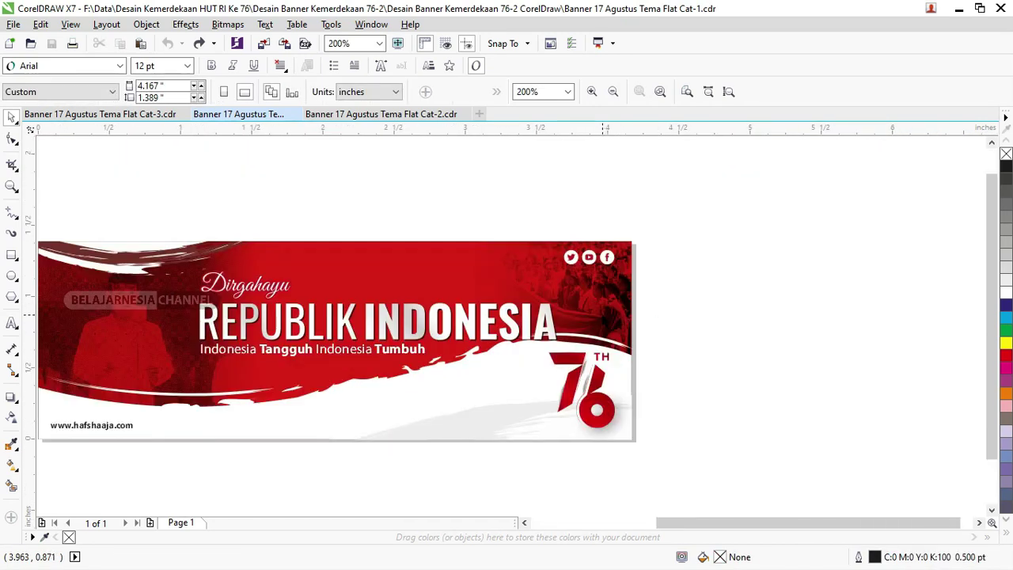
pyautogui.click(613, 304)
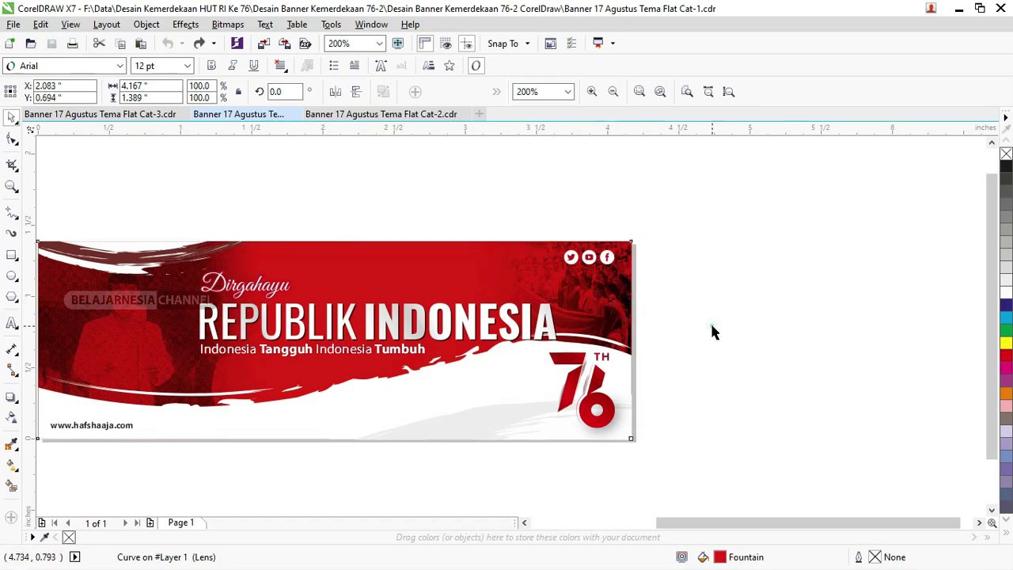
pyautogui.moveTo(593, 407); pyautogui.dragTo(609, 402)
pyautogui.hotkey('ctrl', 'z')
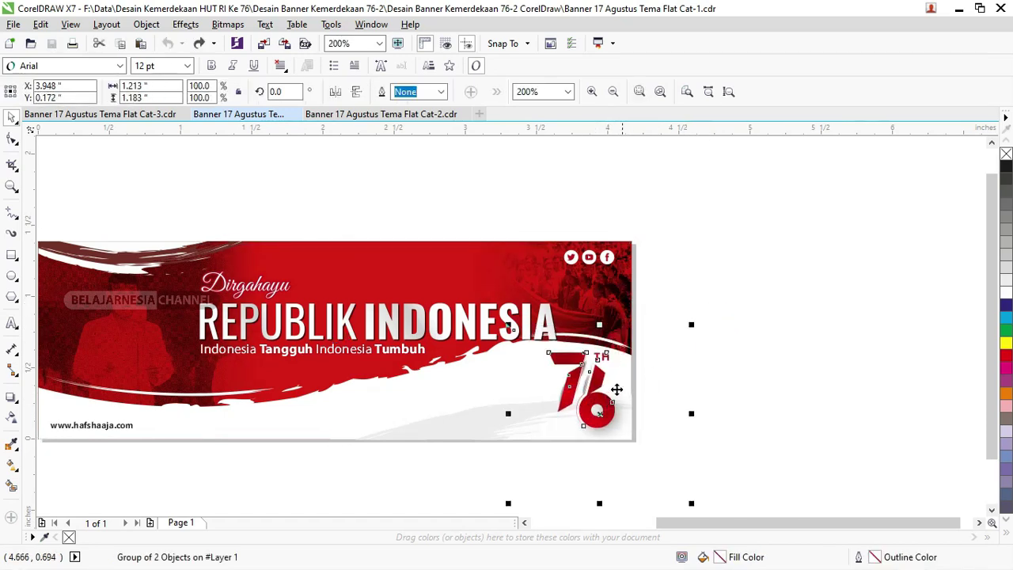
pyautogui.scroll(-1, 258, 332)
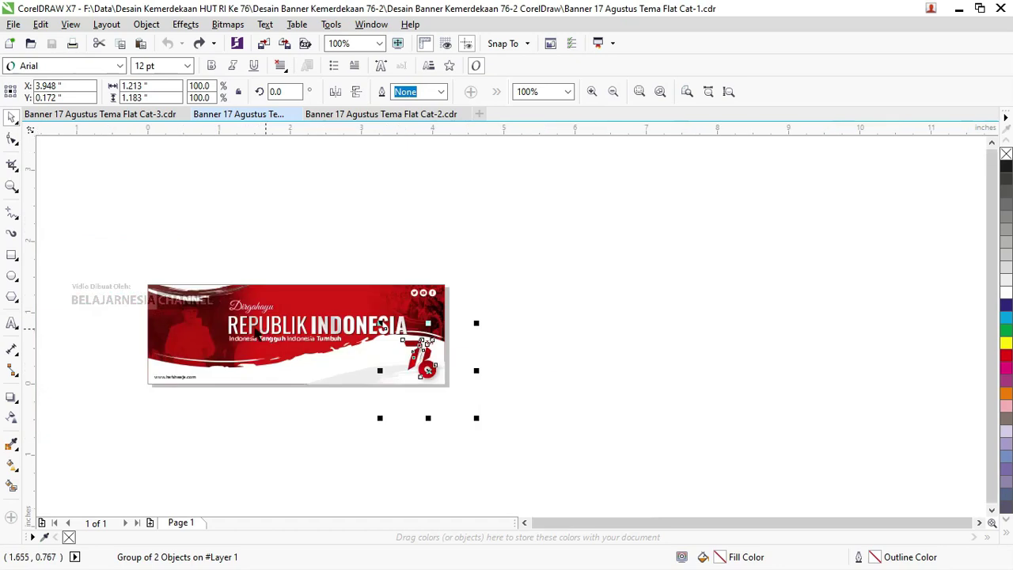
pyautogui.scroll(1, 118, 309)
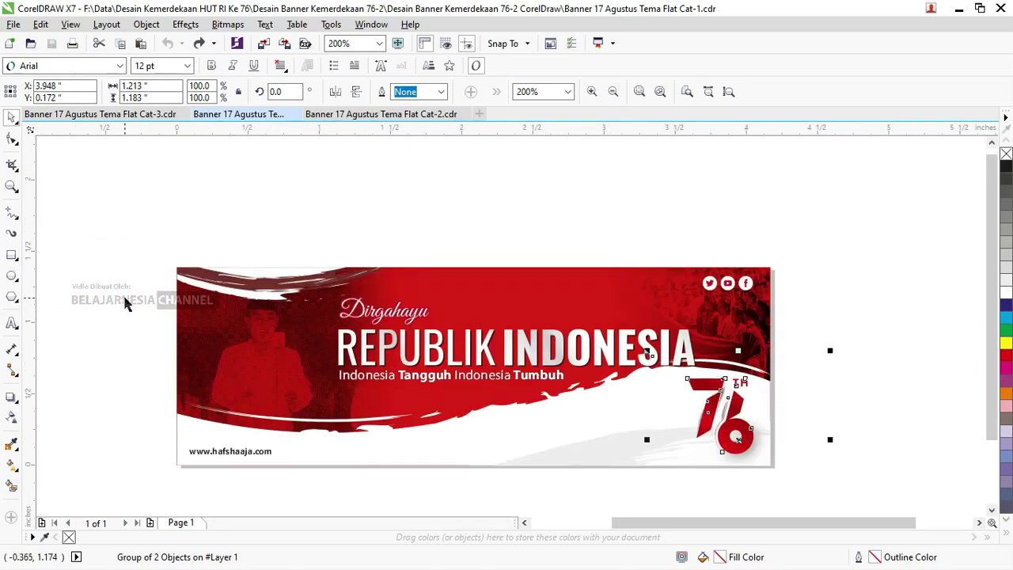
# Switch through the Cat-3 and Cat-1 tabs to the Cat-2 banner and zoom onto it.
pyautogui.click(115, 115)
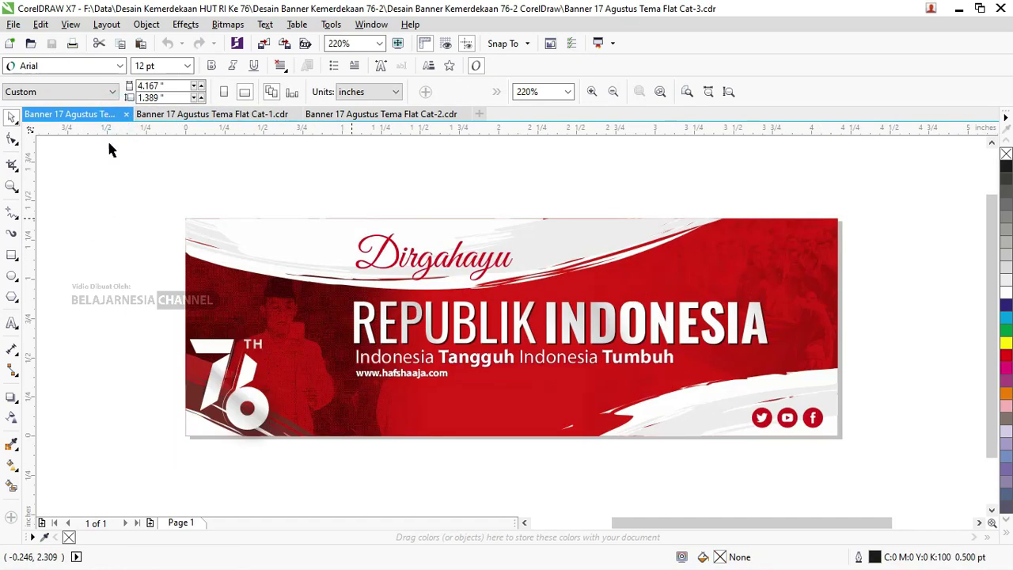
pyautogui.click(210, 115)
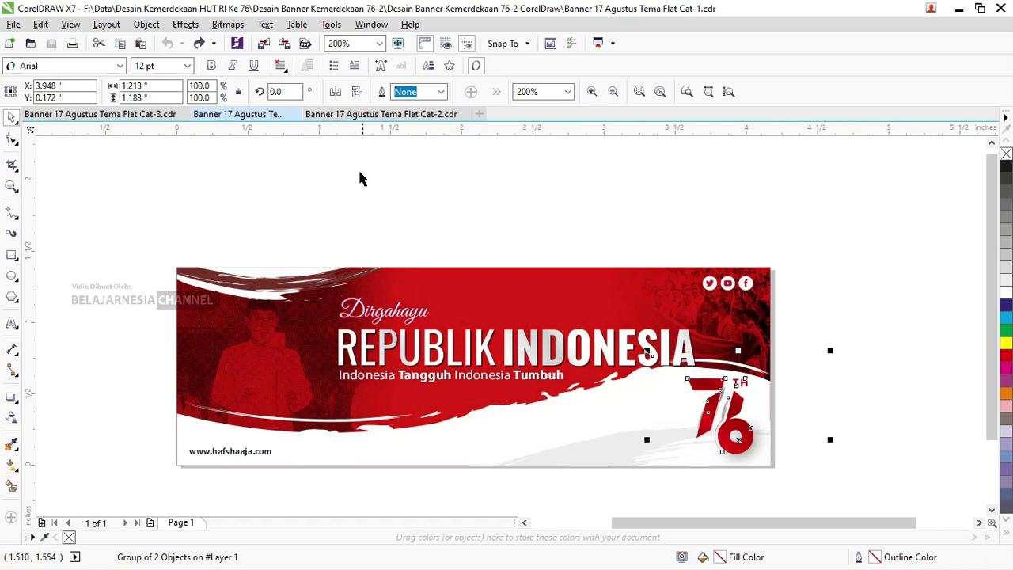
pyautogui.click(362, 115)
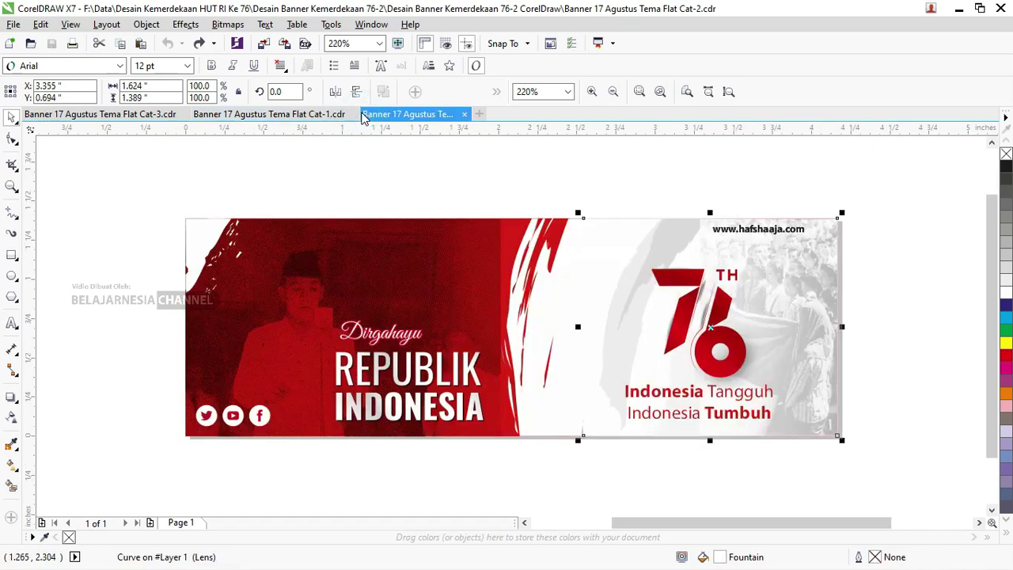
pyautogui.click(413, 203)
pyautogui.scroll(-4, 407, 291)
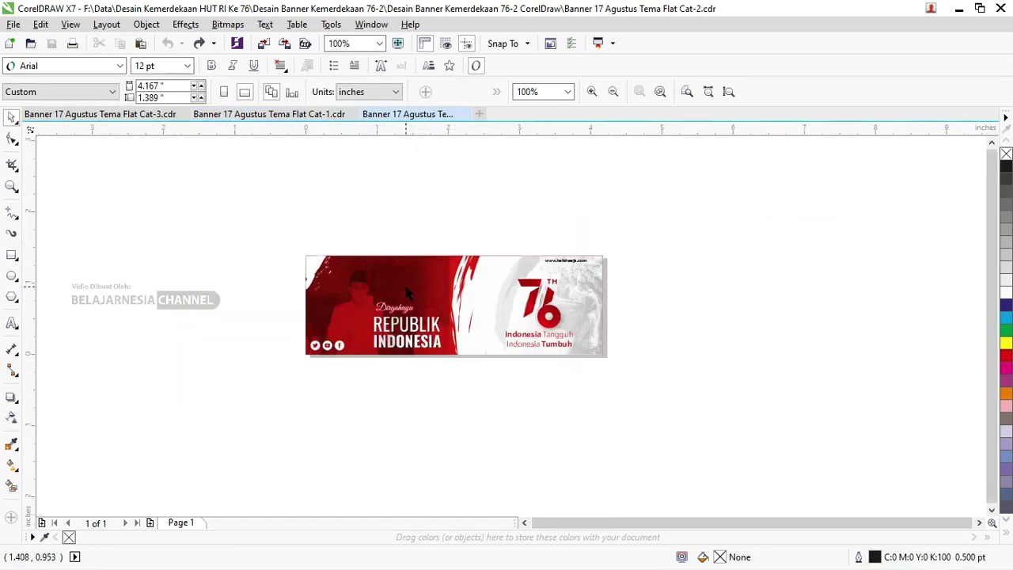
pyautogui.press('z')
pyautogui.moveTo(271, 236); pyautogui.dragTo(670, 389)
pyautogui.click(12, 116)
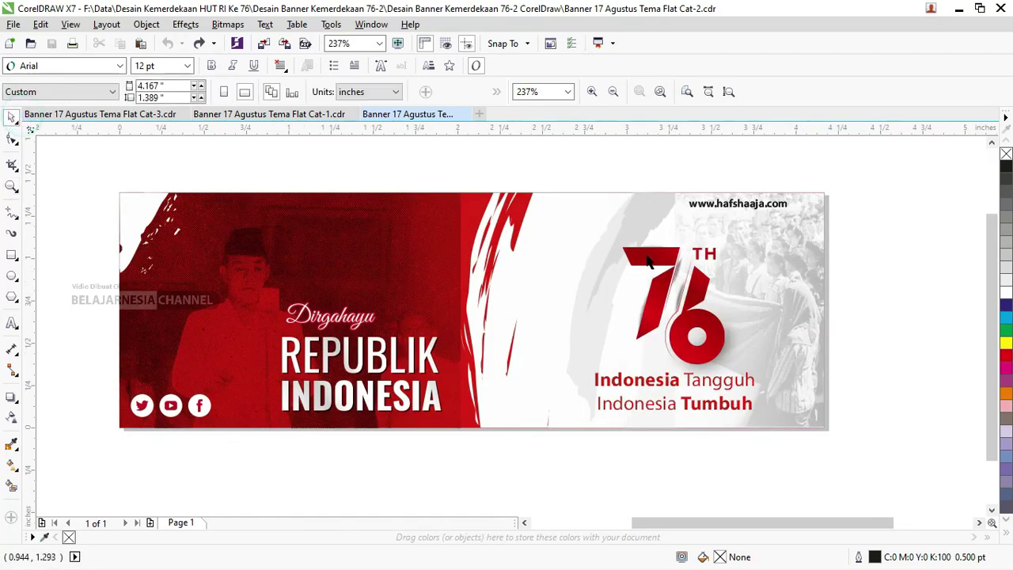
pyautogui.click(737, 203)
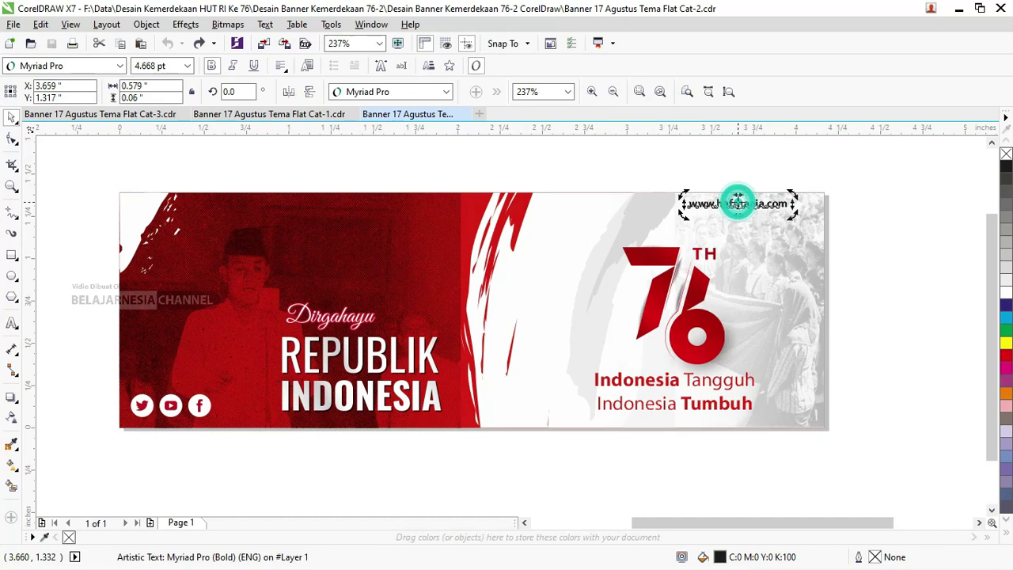
pyautogui.click(715, 165)
pyautogui.doubleClick(733, 203)
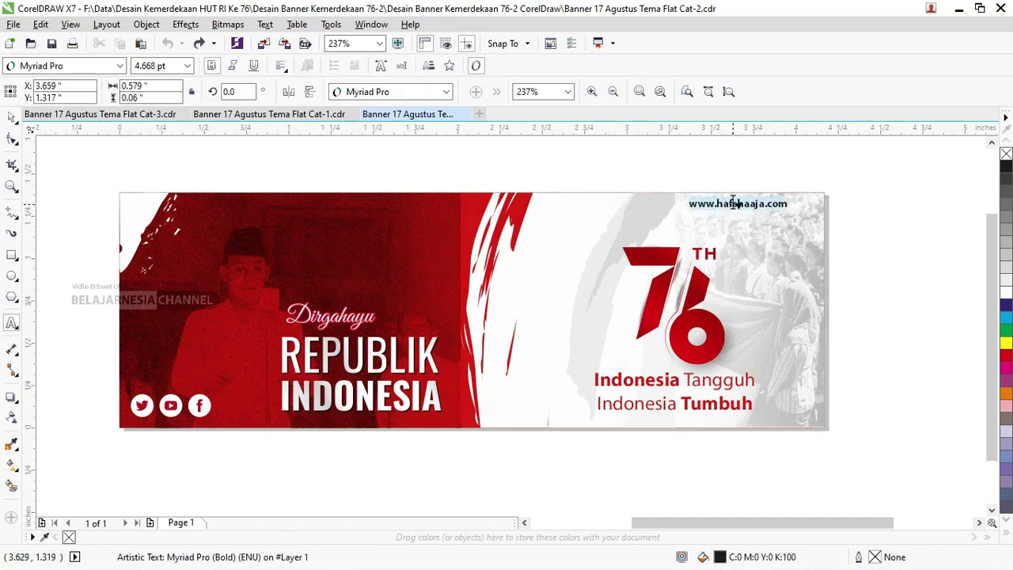
pyautogui.click(11, 117)
# Select the REPUBLIK INDONESIA title group and zoom out from 500% to 250% to show the whole banner.
pyautogui.click(335, 357)
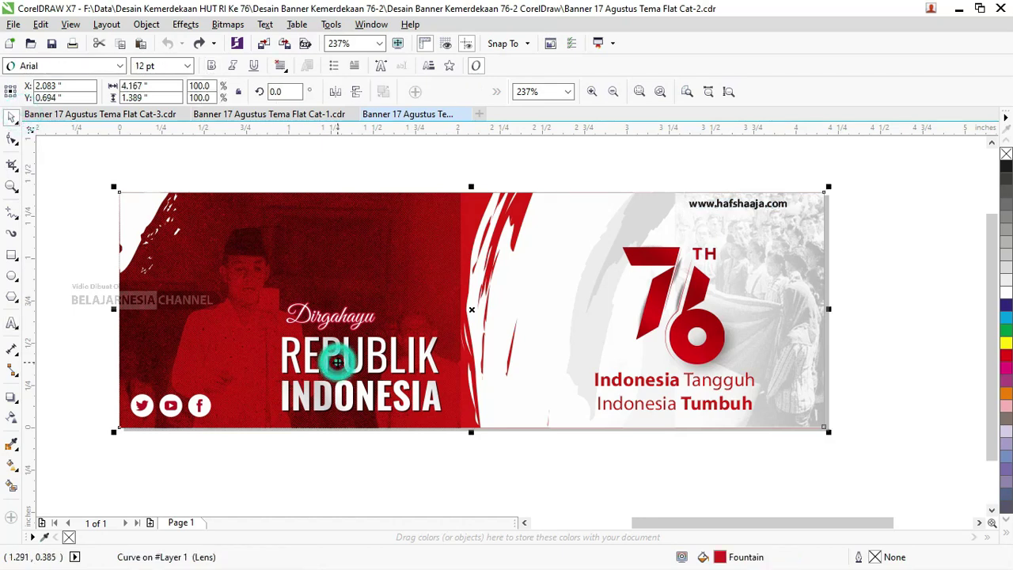
pyautogui.scroll(3, 326, 348)
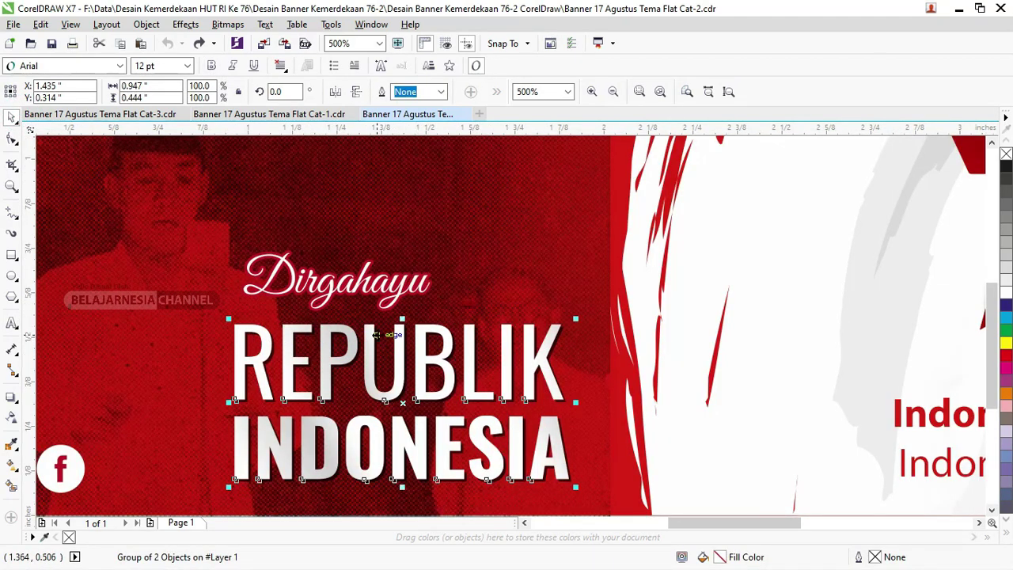
pyautogui.scroll(-3, 377, 335)
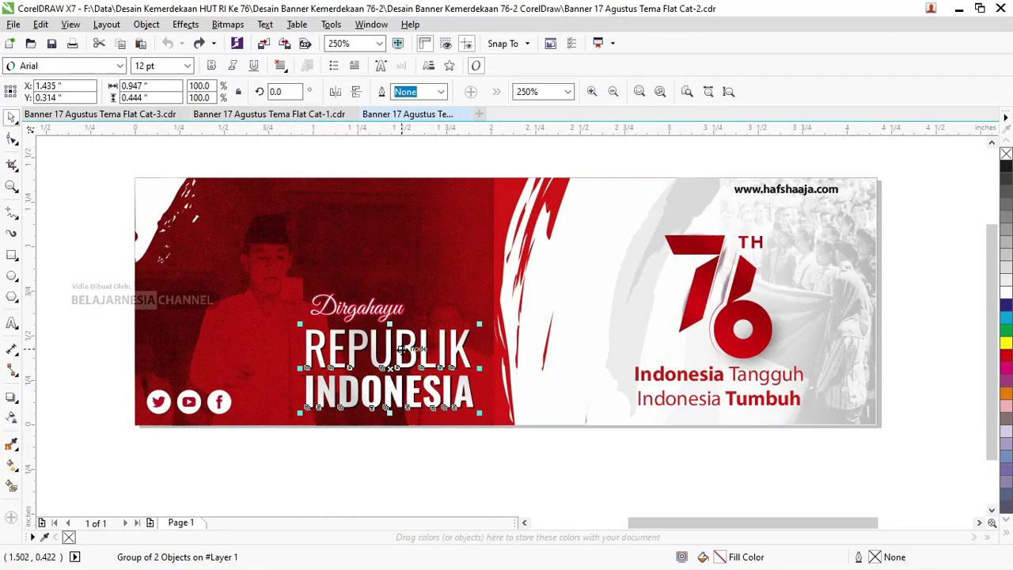
pyautogui.scroll(3, 348, 352)
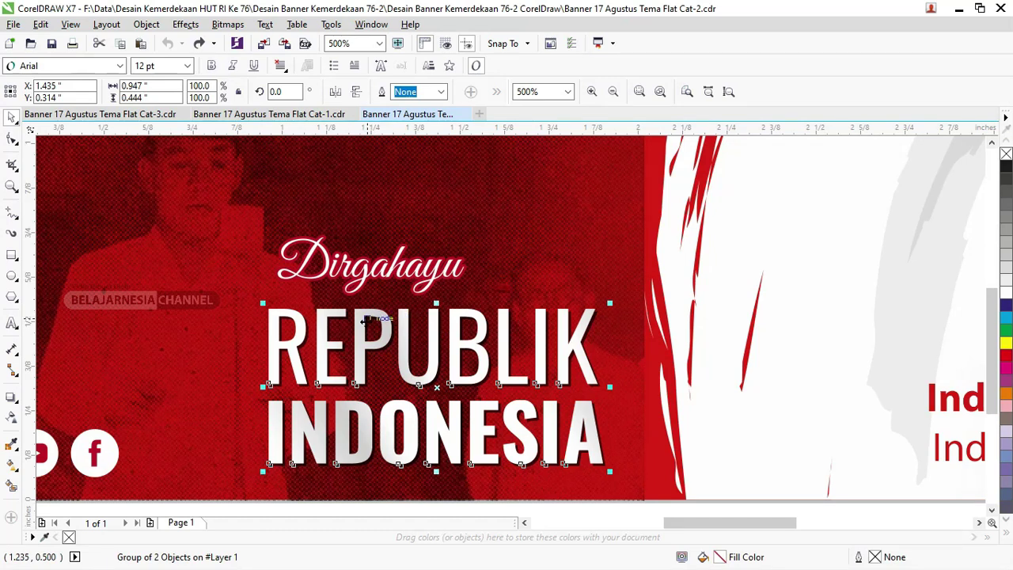
pyautogui.scroll(-3, 336, 331)
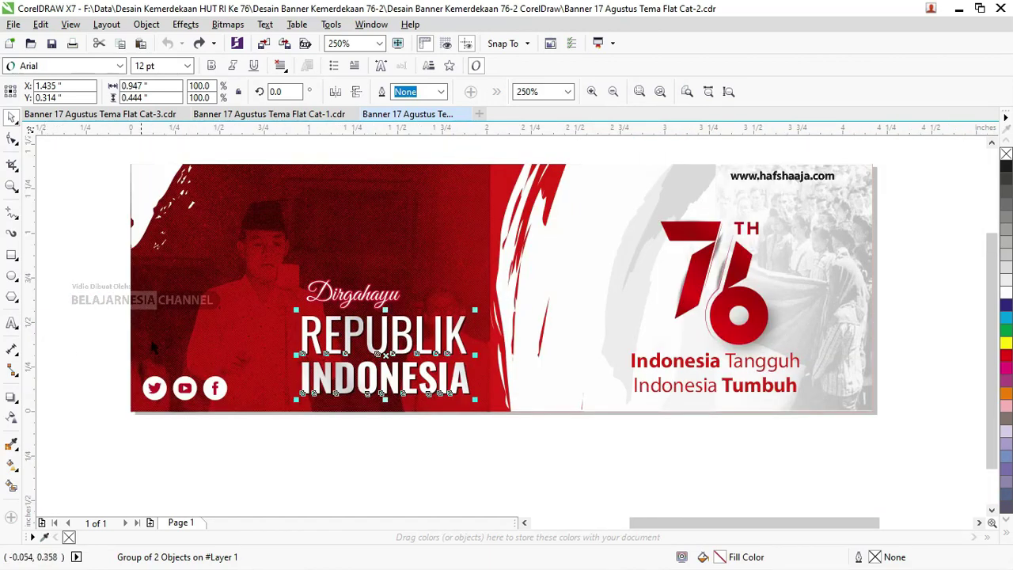
pyautogui.click(12, 323)
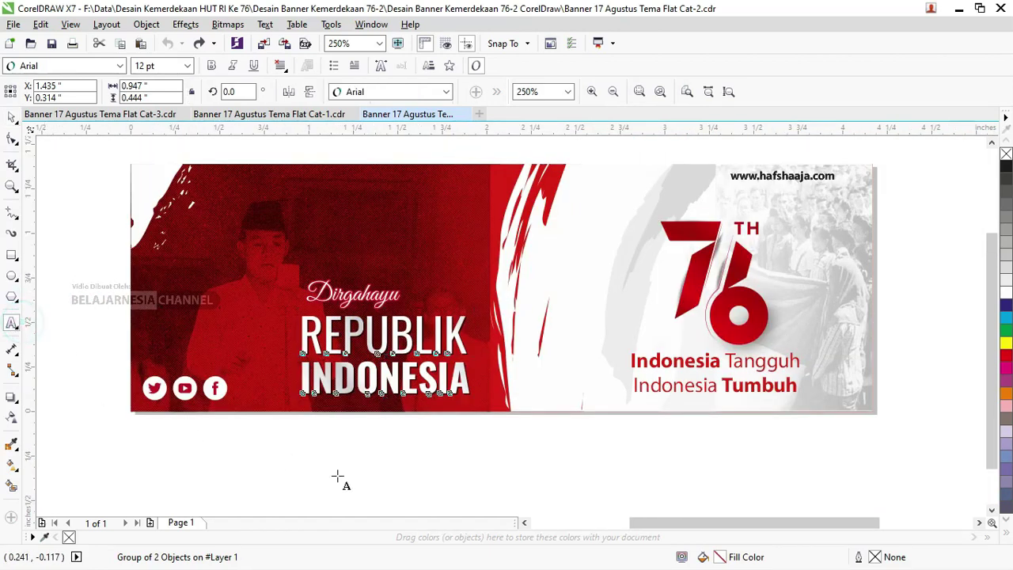
# Type a new two-line text 'republik' / 'indonesia' below the banner and select all of it.
pyautogui.click(379, 469)
pyautogui.write('re')
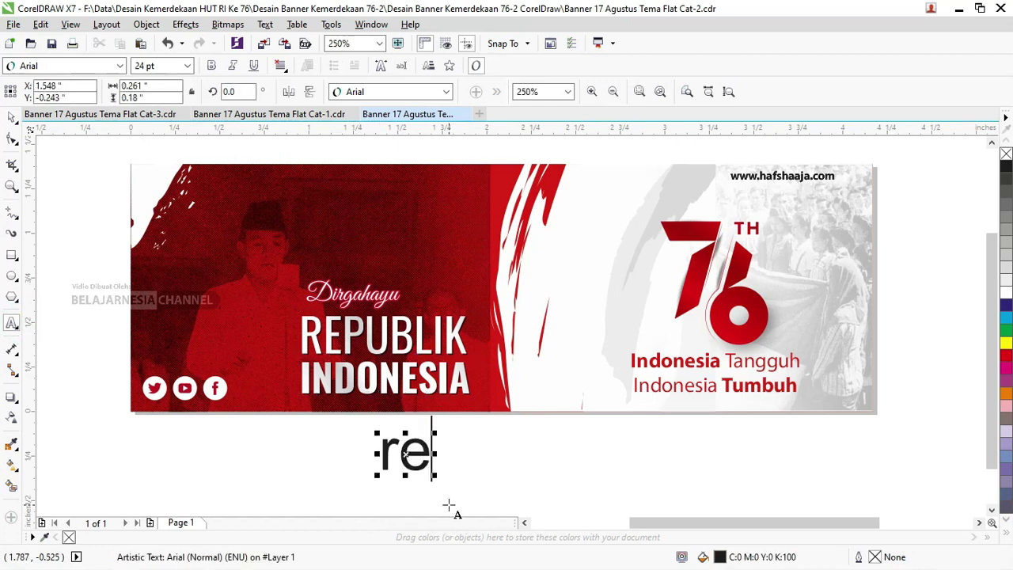
pyautogui.write('publi')
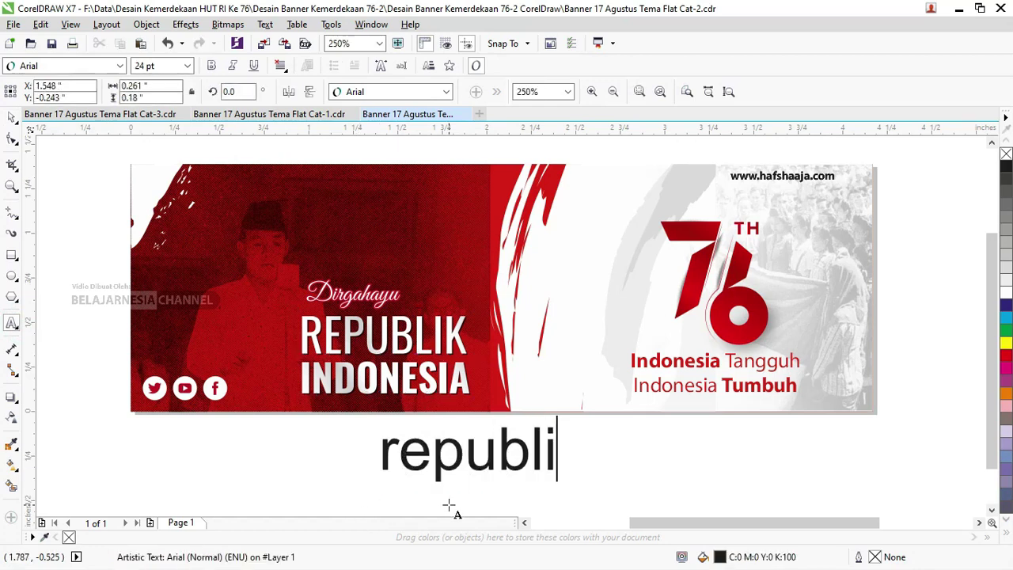
pyautogui.write('k')
pyautogui.press('Return')
pyautogui.write('in')
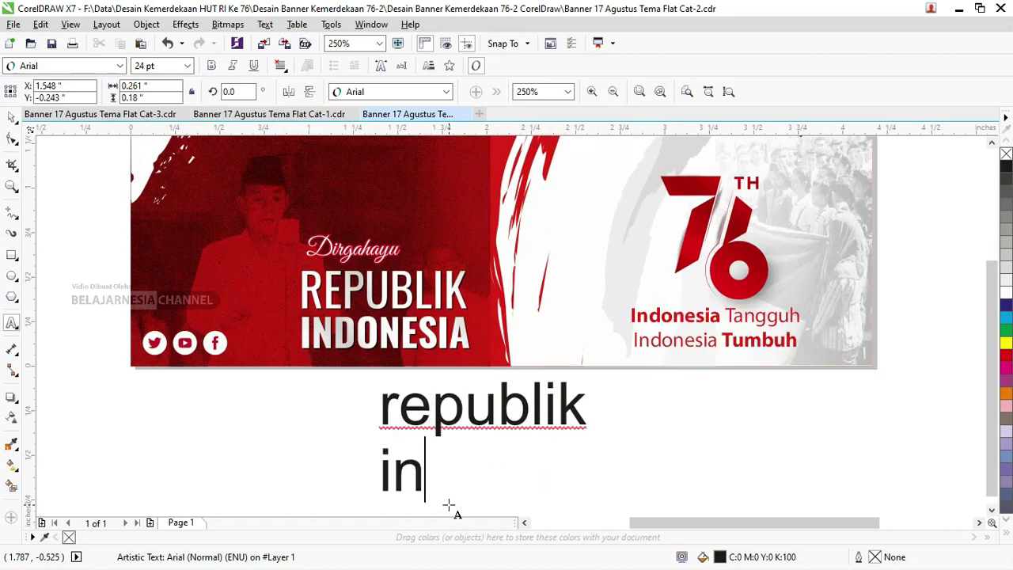
pyautogui.write('donesia')
pyautogui.hotkey('ctrl', 'a')
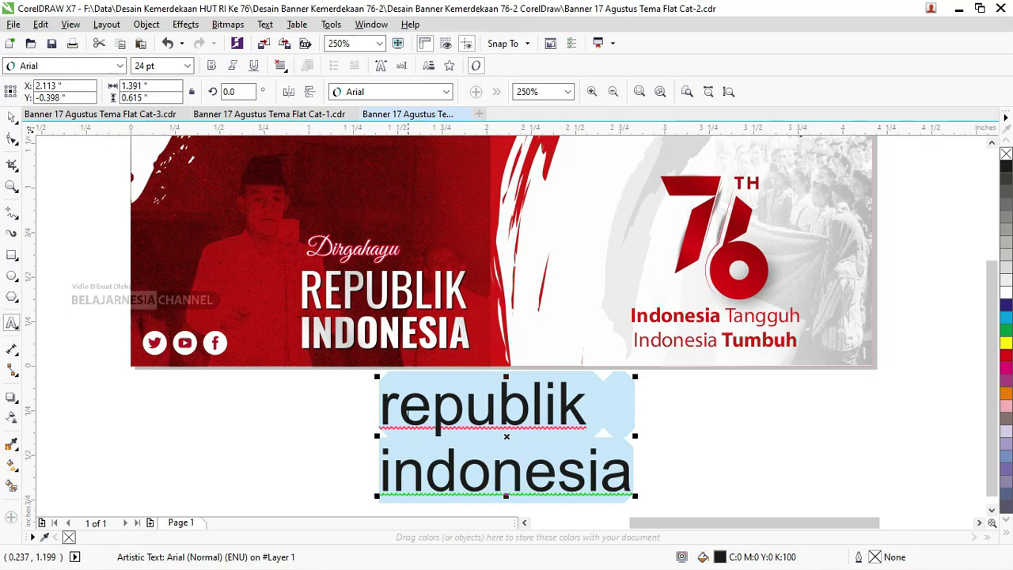
pyautogui.click(264, 23)
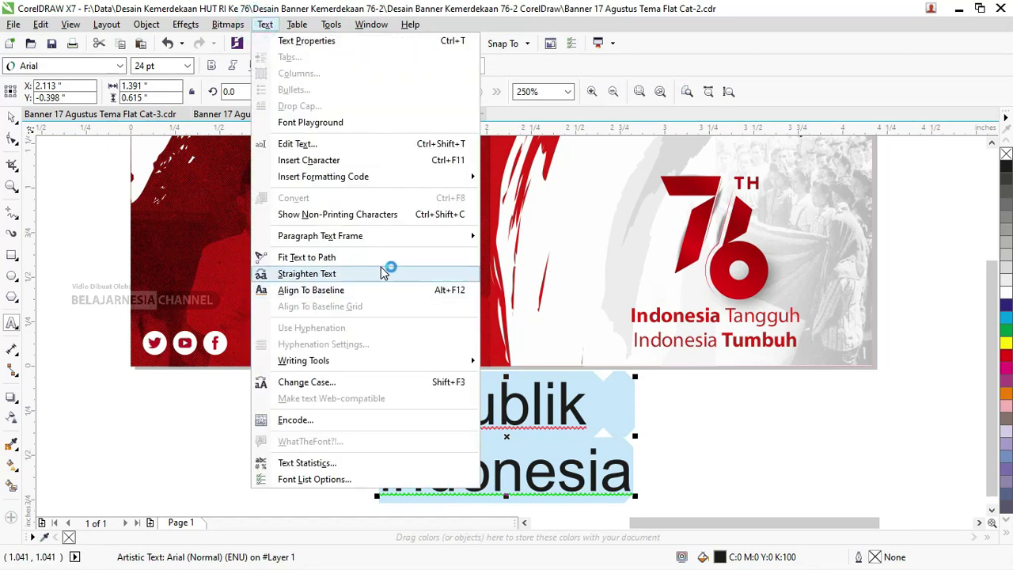
# Change the new text to UPPERCASE so it reads REPUBLIK INDONESIA.
pyautogui.click(455, 387)
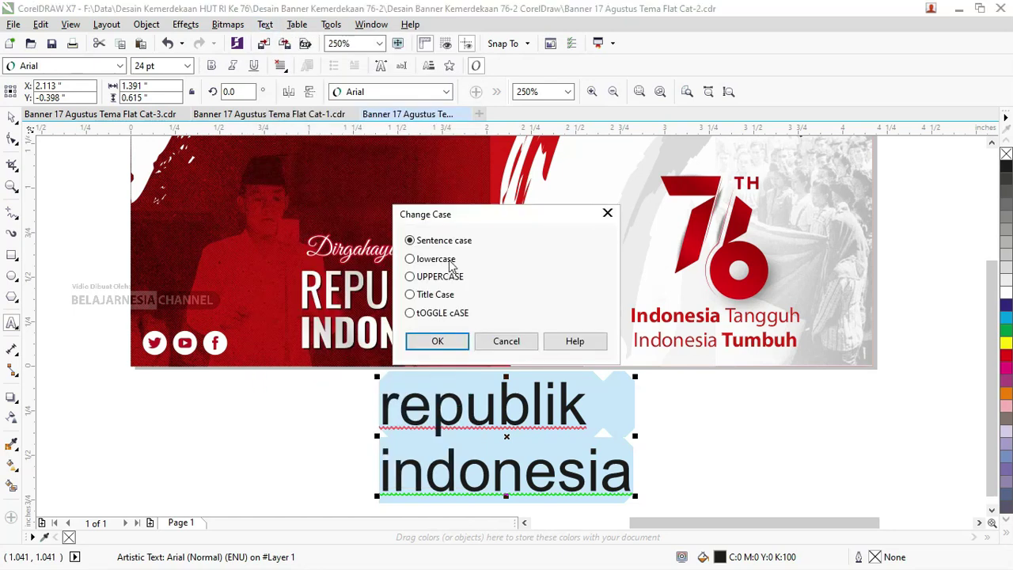
pyautogui.moveTo(440, 209); pyautogui.dragTo(668, 187)
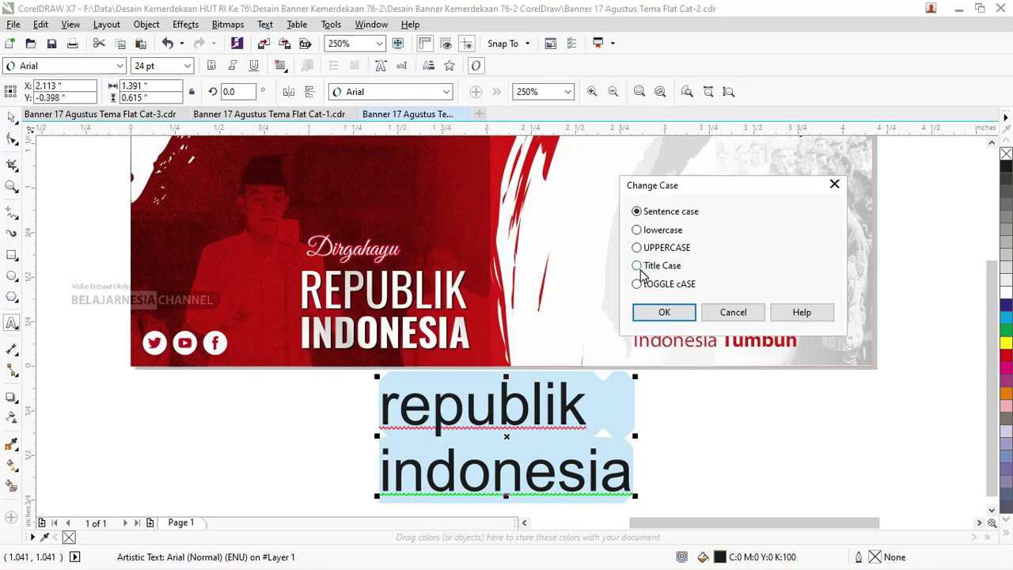
pyautogui.click(638, 248)
pyautogui.click(664, 312)
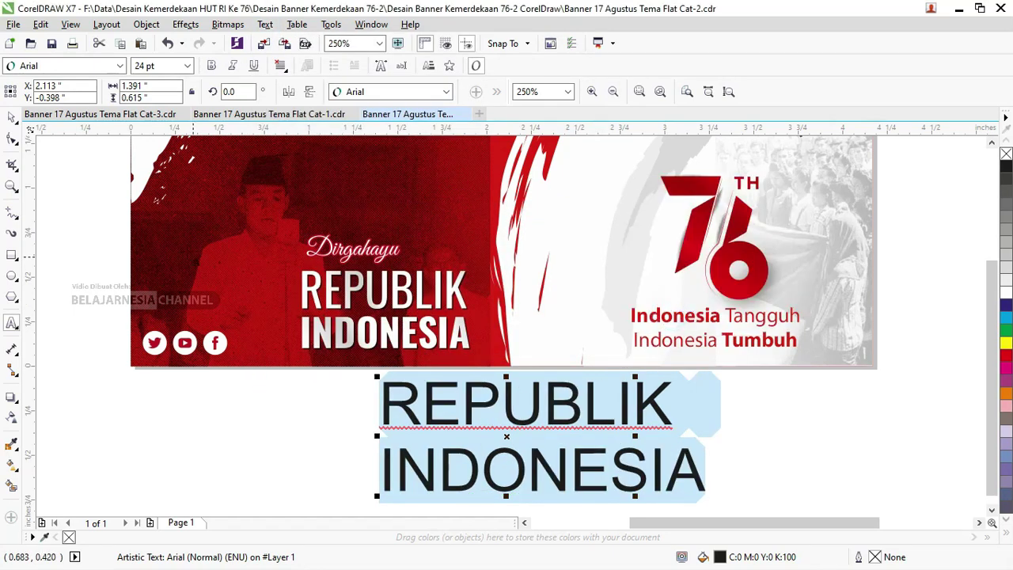
# Keep the font as Arial and make the REPUBLIK INDONESIA text bold.
pyautogui.click(446, 92)
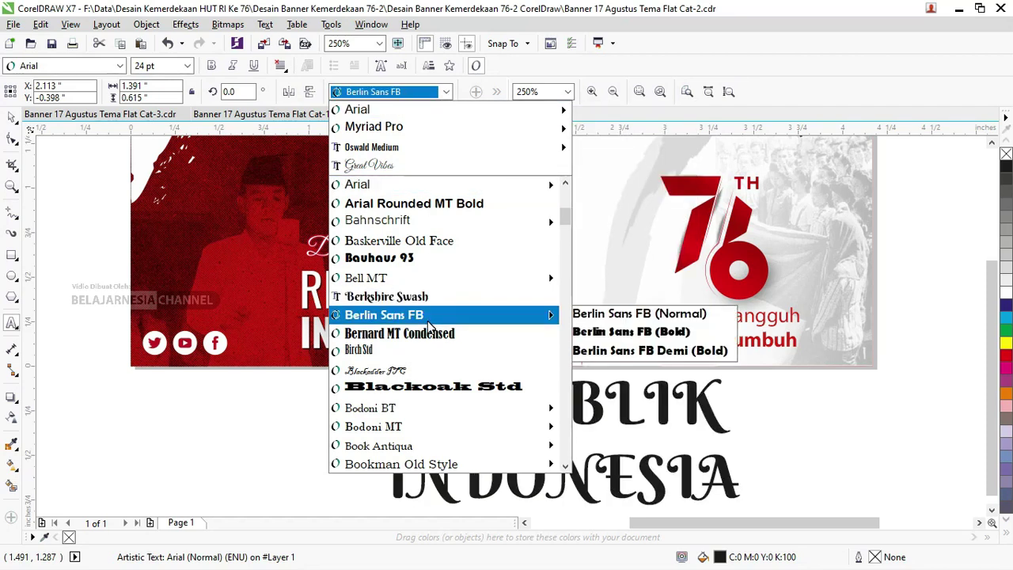
pyautogui.scroll(-2, 409, 186)
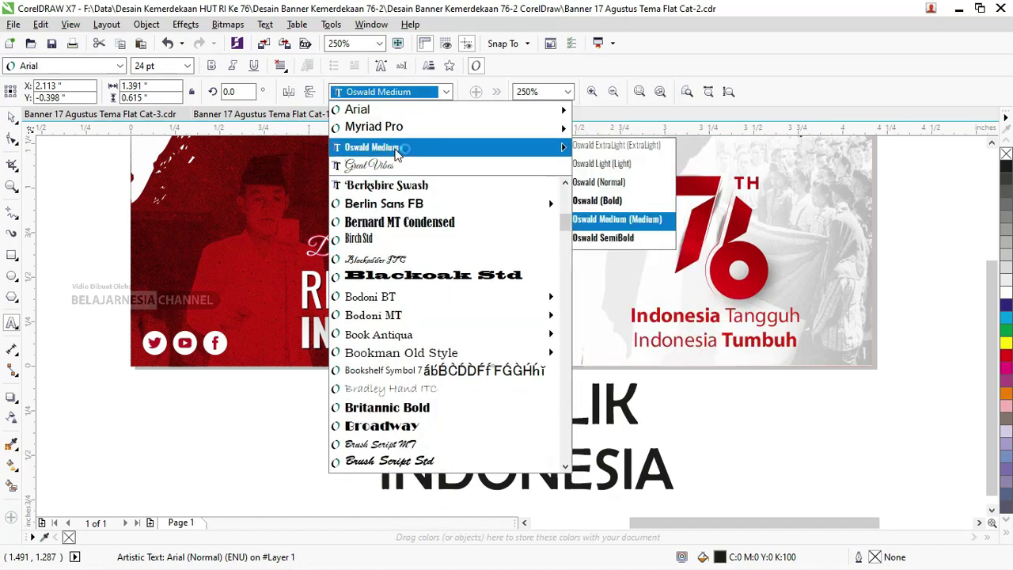
pyautogui.click(357, 109)
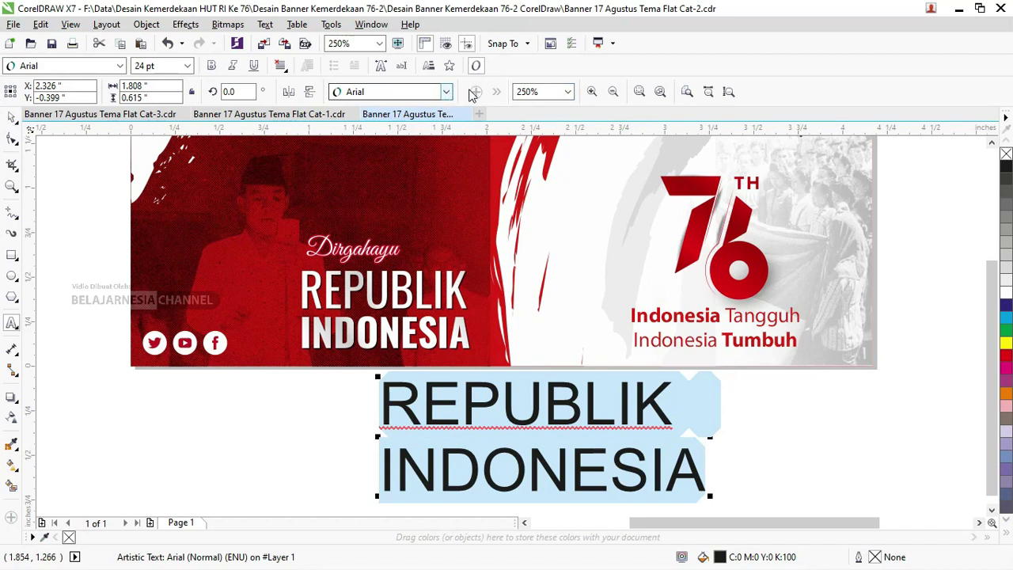
pyautogui.click(211, 64)
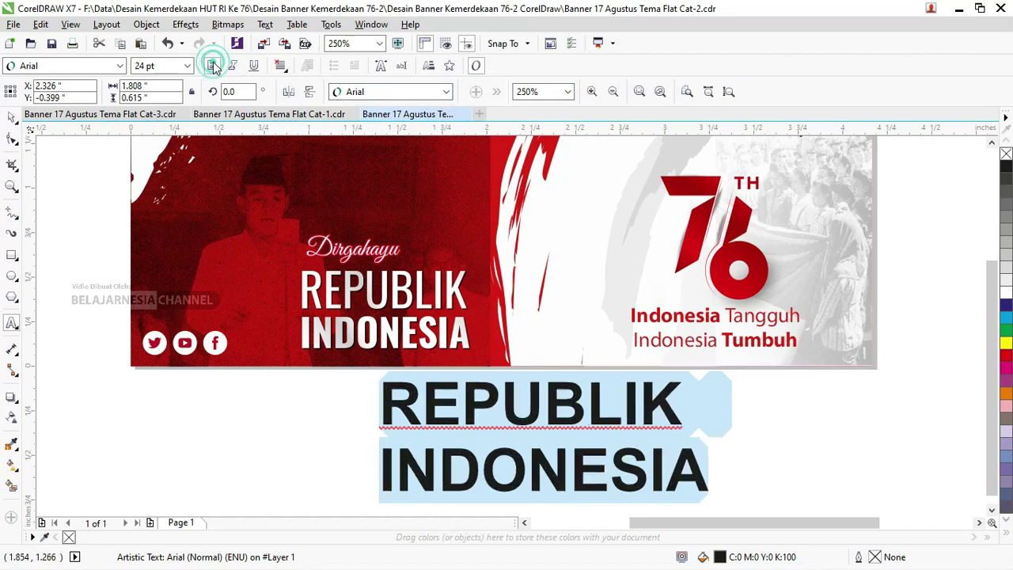
pyautogui.click(11, 117)
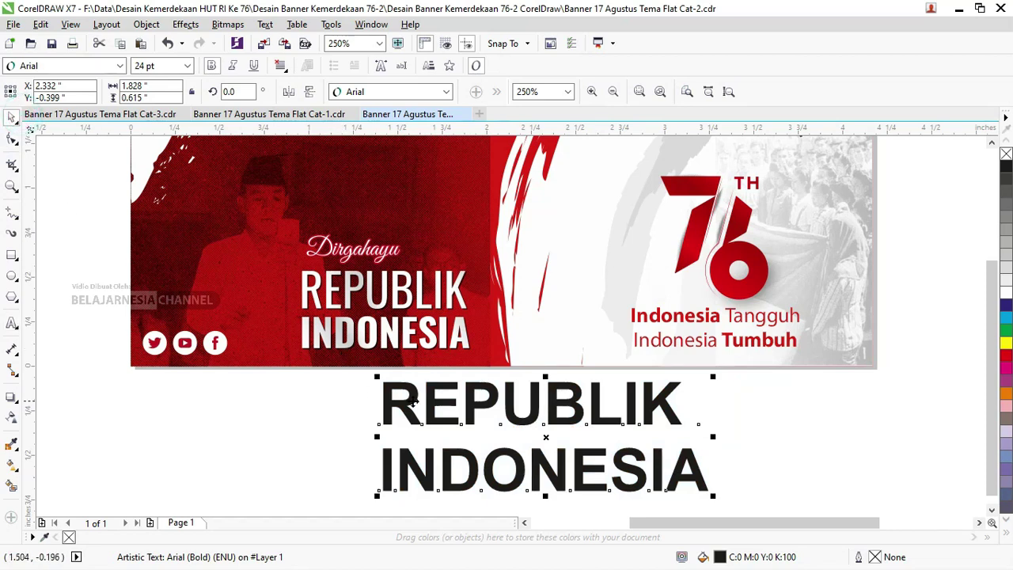
# Move the text left and copy the banner title's white-to-grey gradient fill onto it.
pyautogui.moveTo(422, 402); pyautogui.dragTo(341, 402)
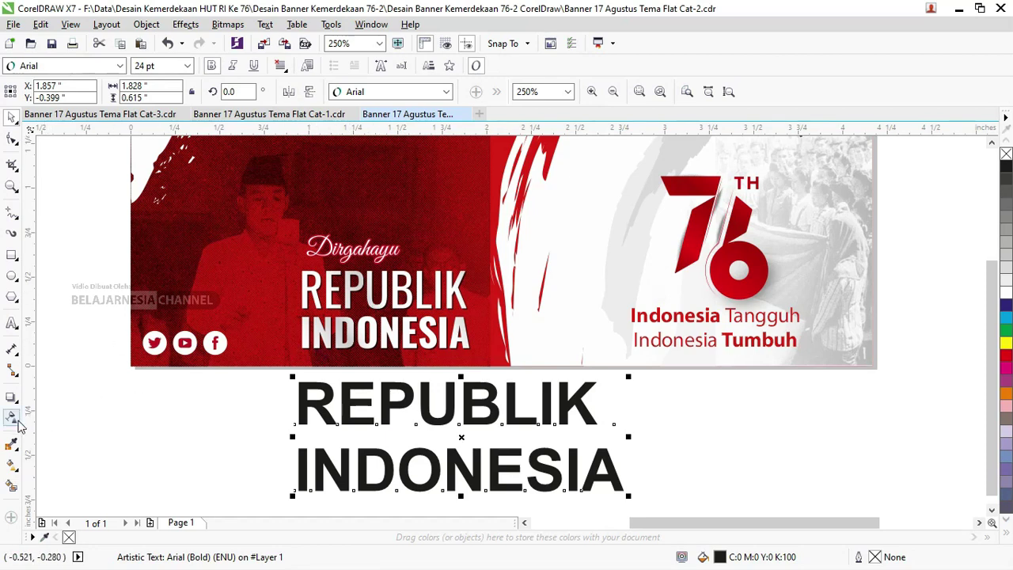
pyautogui.click(13, 471)
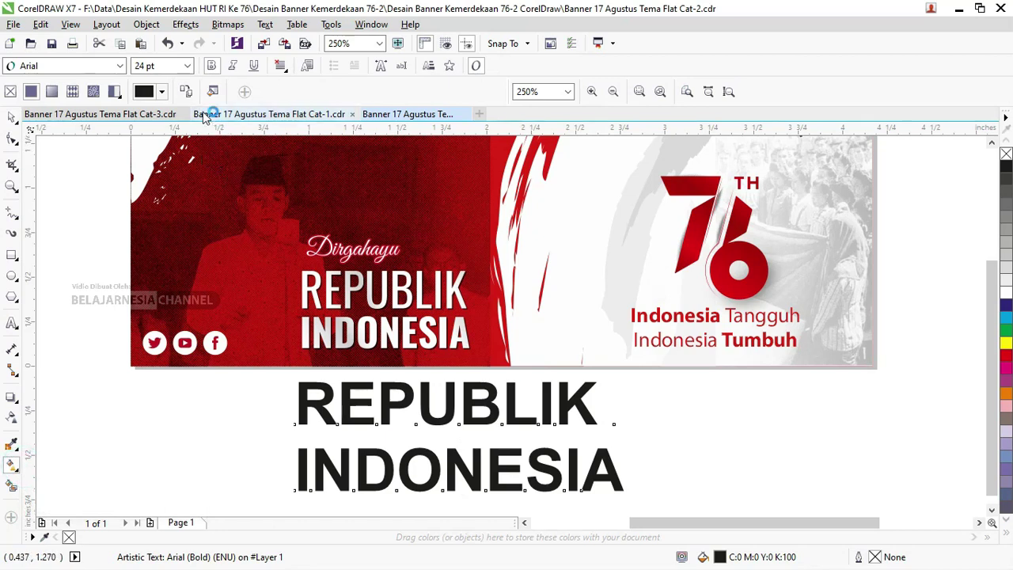
pyautogui.click(187, 93)
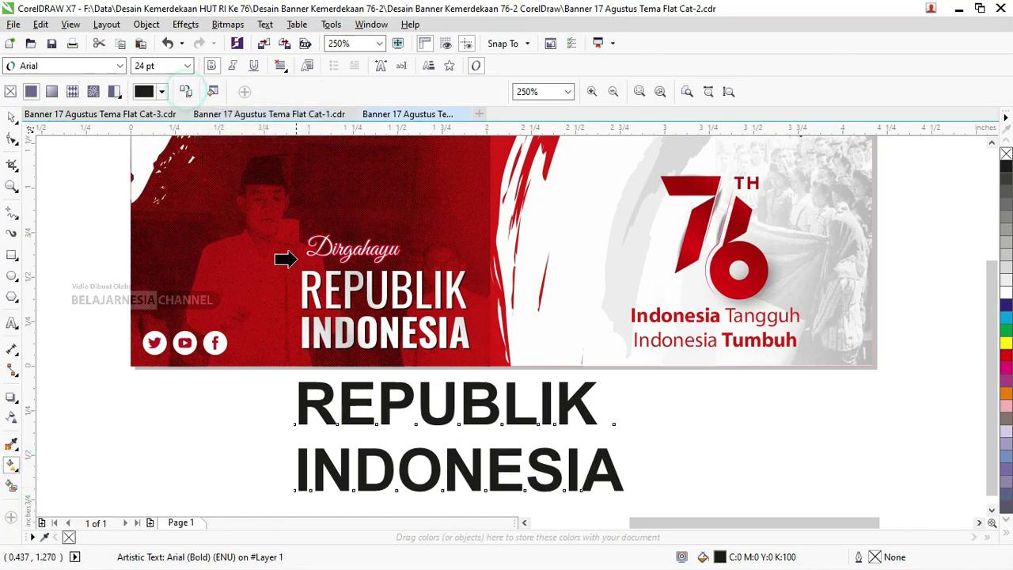
pyautogui.click(295, 290)
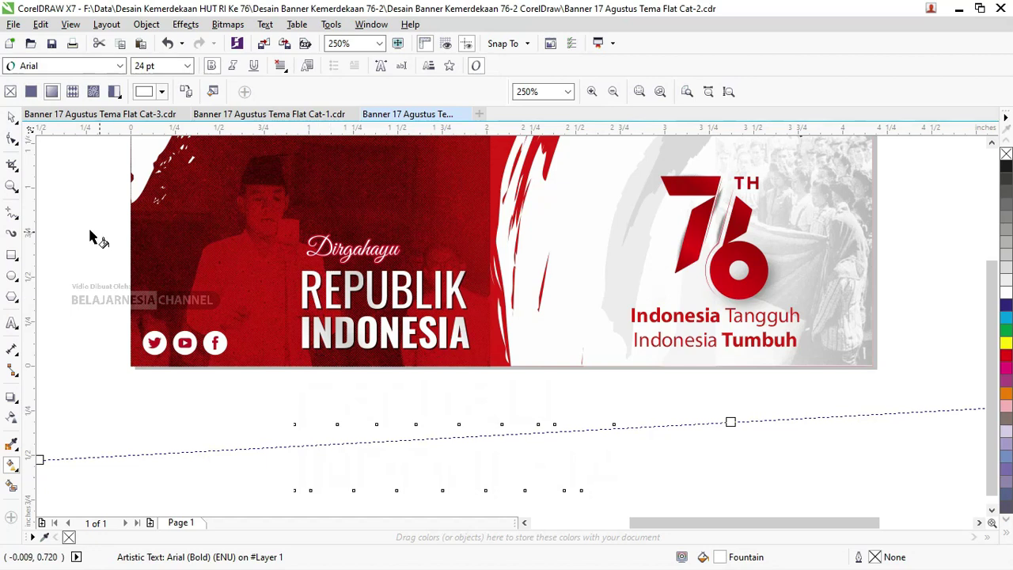
pyautogui.scroll(-2, 408, 362)
pyautogui.moveTo(339, 429); pyautogui.dragTo(507, 392)
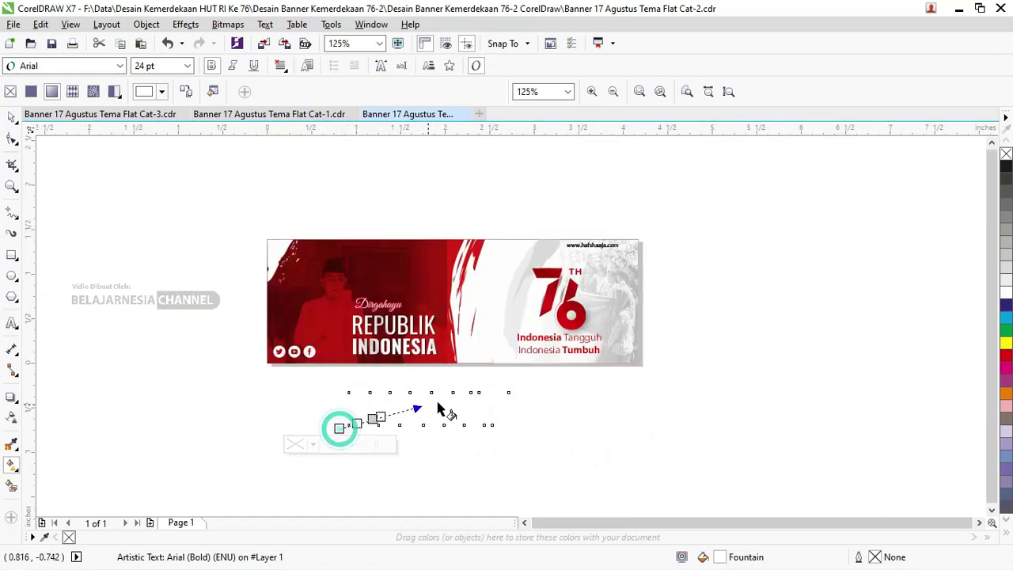
pyautogui.click(12, 117)
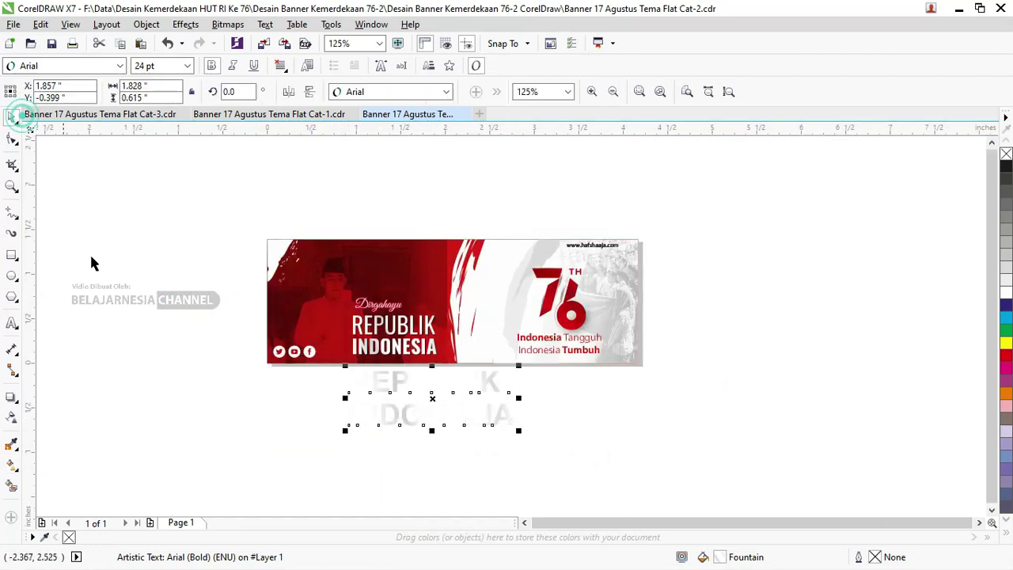
pyautogui.scroll(2, 456, 395)
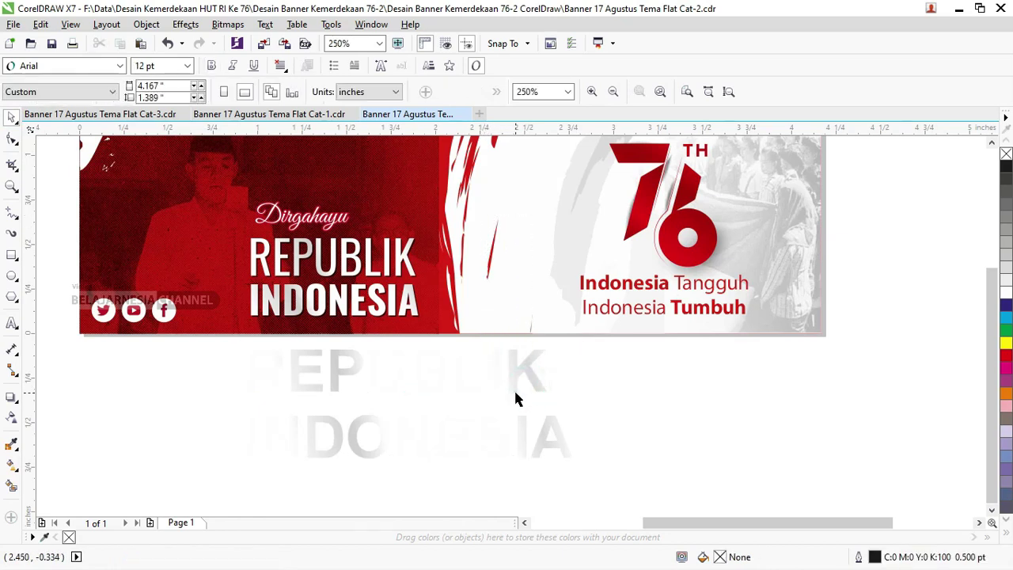
# Move the REPUBLIK INDONESIA text onto the banner's left side as a small label.
pyautogui.moveTo(514, 384); pyautogui.dragTo(401, 206)
pyautogui.scroll(-2, 408, 229)
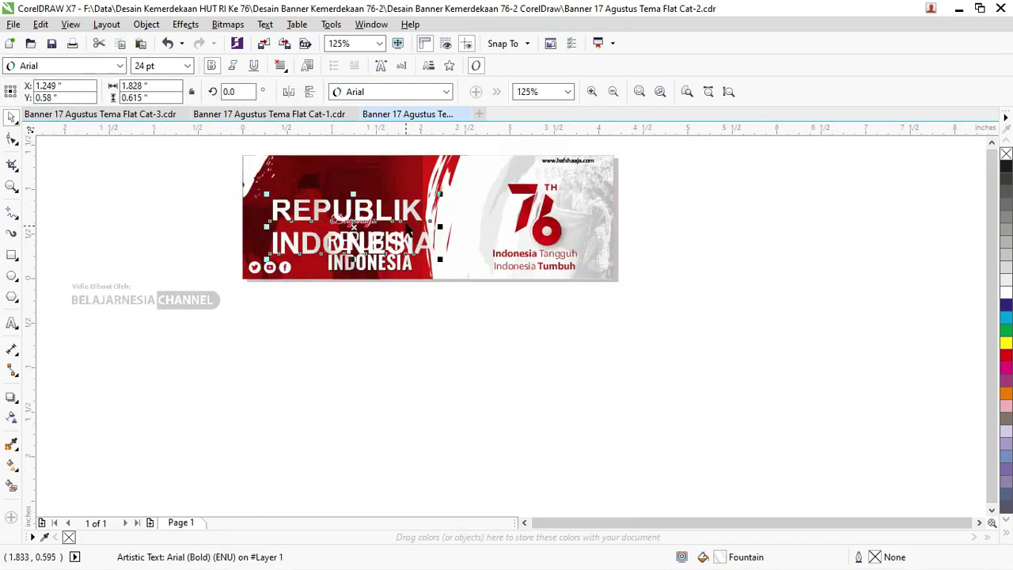
pyautogui.moveTo(439, 260); pyautogui.dragTo(397, 224)
pyautogui.press('z')
pyautogui.moveTo(212, 169); pyautogui.dragTo(451, 293)
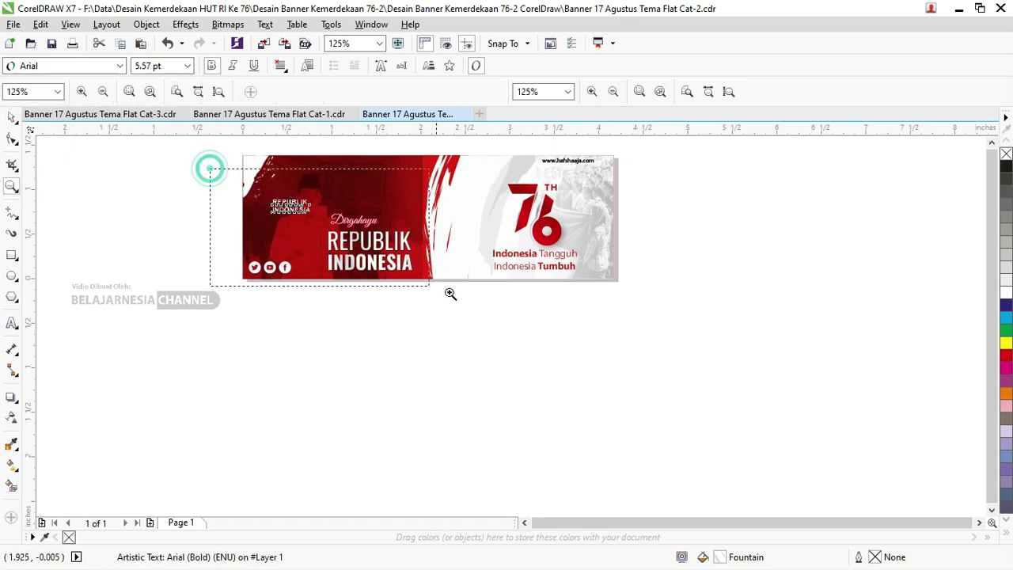
pyautogui.click(12, 117)
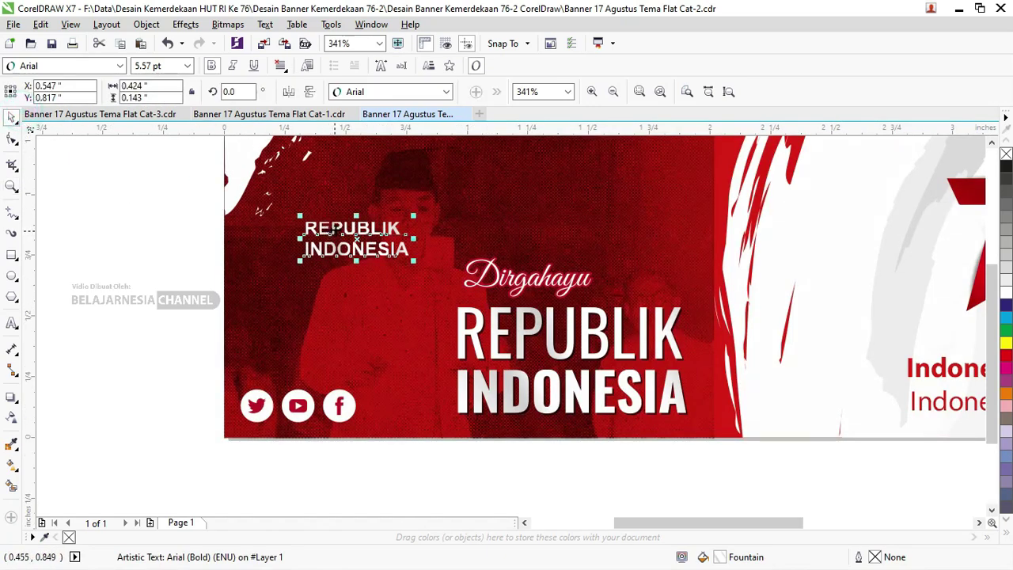
pyautogui.moveTo(335, 230); pyautogui.dragTo(304, 291)
pyautogui.click(302, 291)
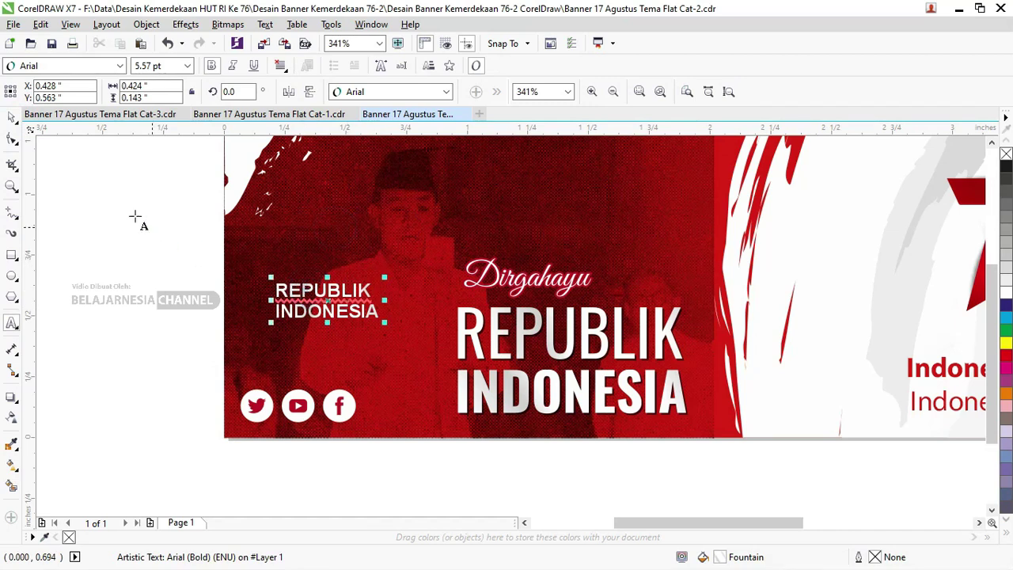
pyautogui.click(12, 118)
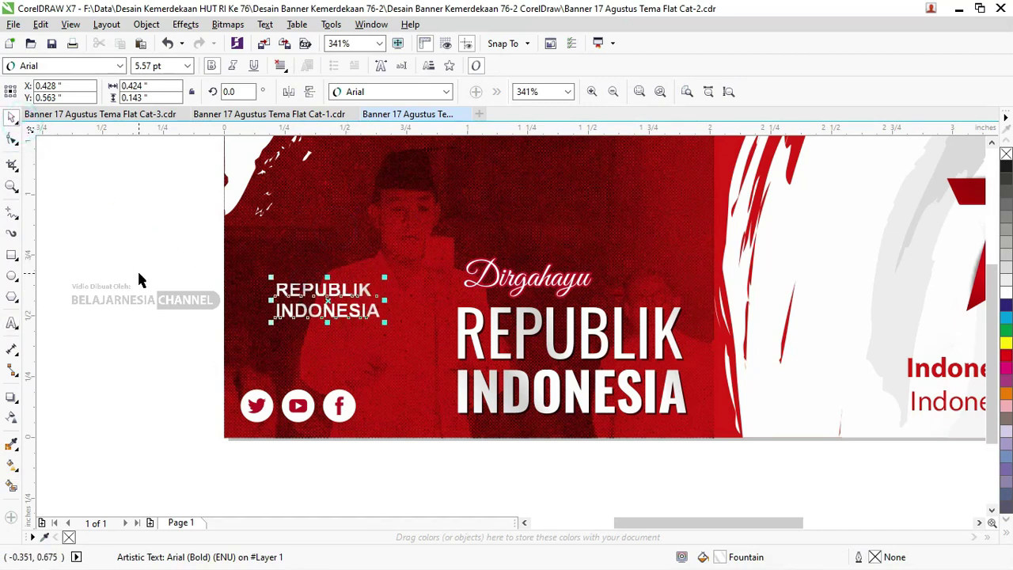
# Nudge the label into place above the social icons and scale it up to 8.539 pt.
pyautogui.scroll(3, 342, 315)
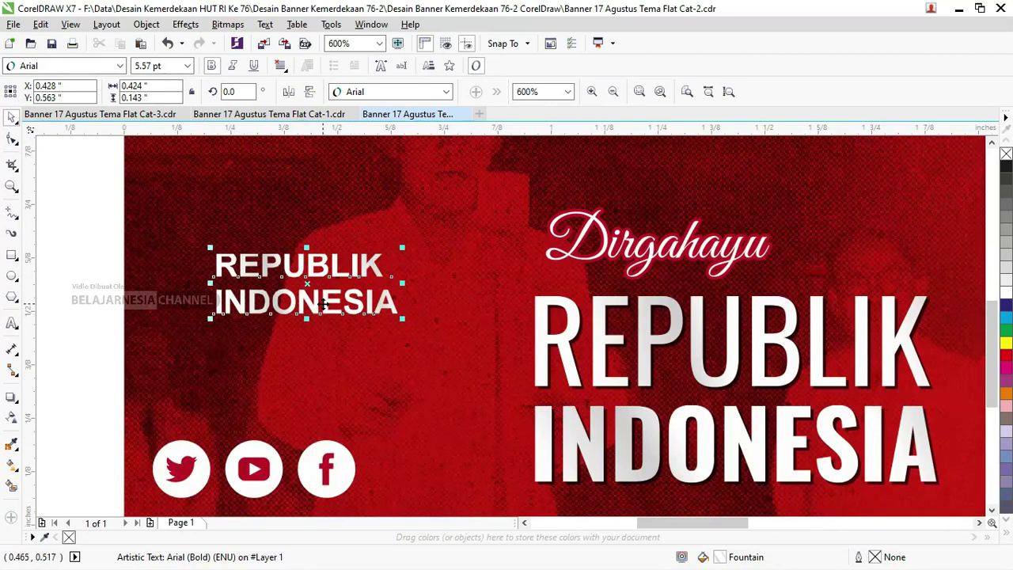
pyautogui.moveTo(327, 309); pyautogui.dragTo(338, 327)
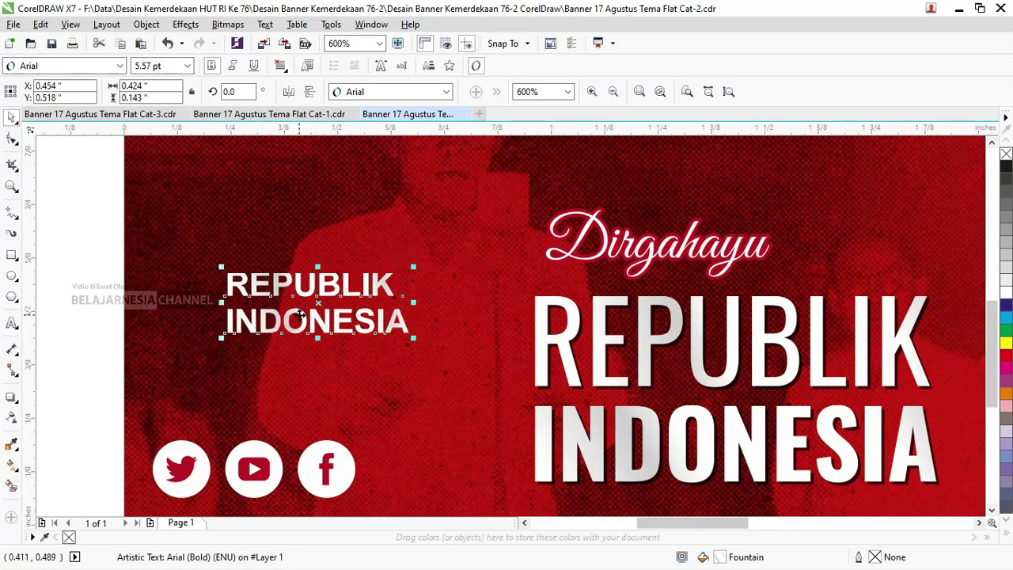
pyautogui.scroll(-3, 299, 315)
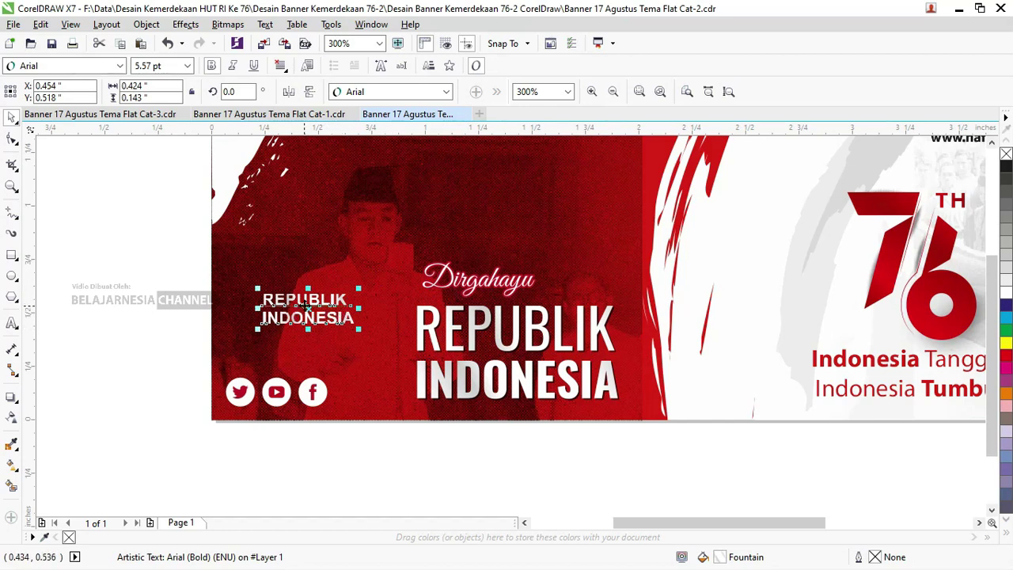
pyautogui.moveTo(358, 327); pyautogui.dragTo(415, 366)
pyautogui.moveTo(380, 330); pyautogui.dragTo(367, 340)
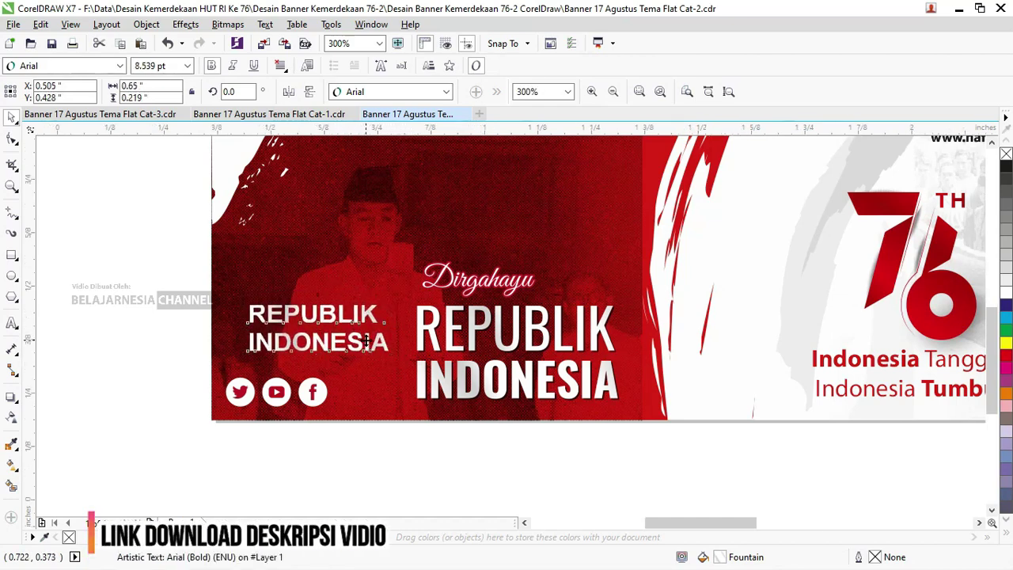
pyautogui.scroll(2, 254, 283)
pyautogui.scroll(-1, 254, 285)
pyautogui.scroll(-1, 255, 293)
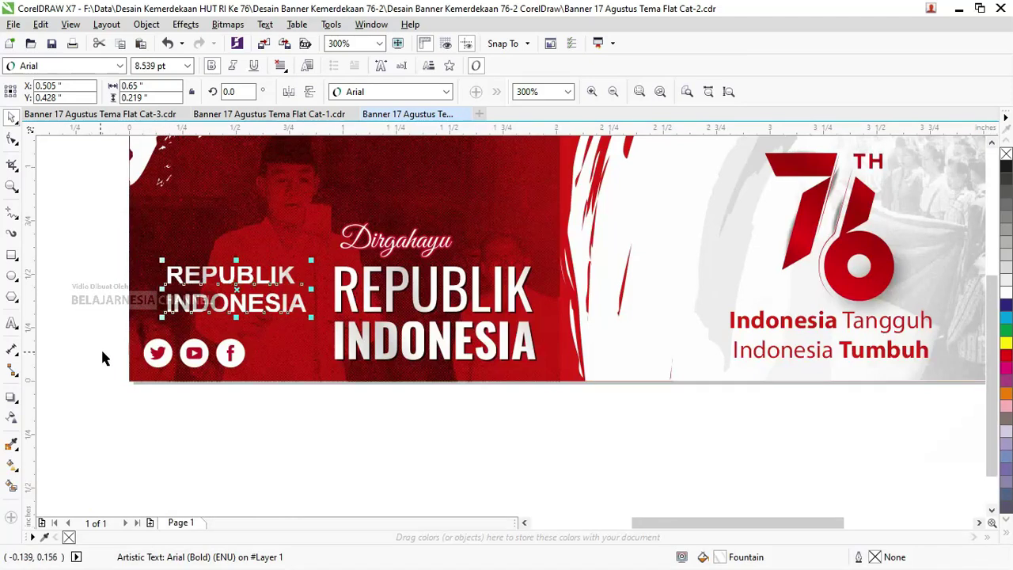
pyautogui.click(11, 396)
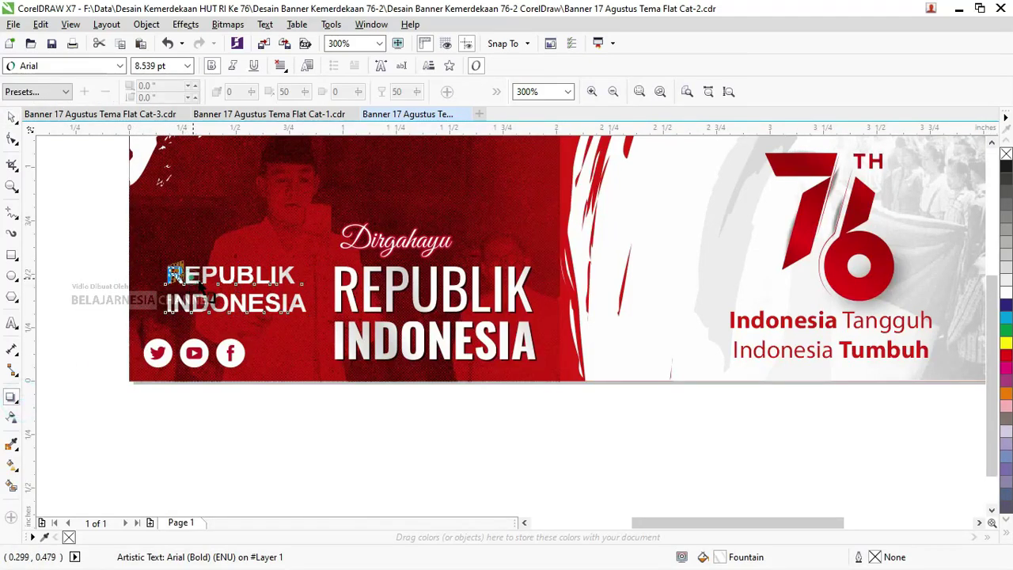
# Add a drop shadow with opacity 50 and feathering 50, offset just beside the label.
pyautogui.moveTo(264, 310)
pyautogui.mouseDown()
pyautogui.moveTo(312, 299)
pyautogui.moveTo(305, 292)
pyautogui.mouseUp()
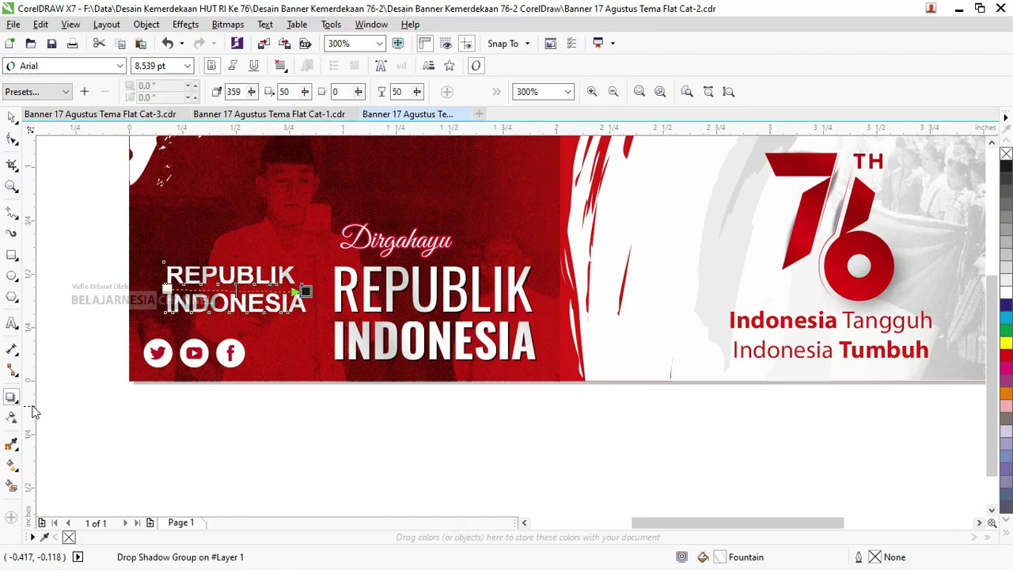
pyautogui.scroll(1, 338, 260)
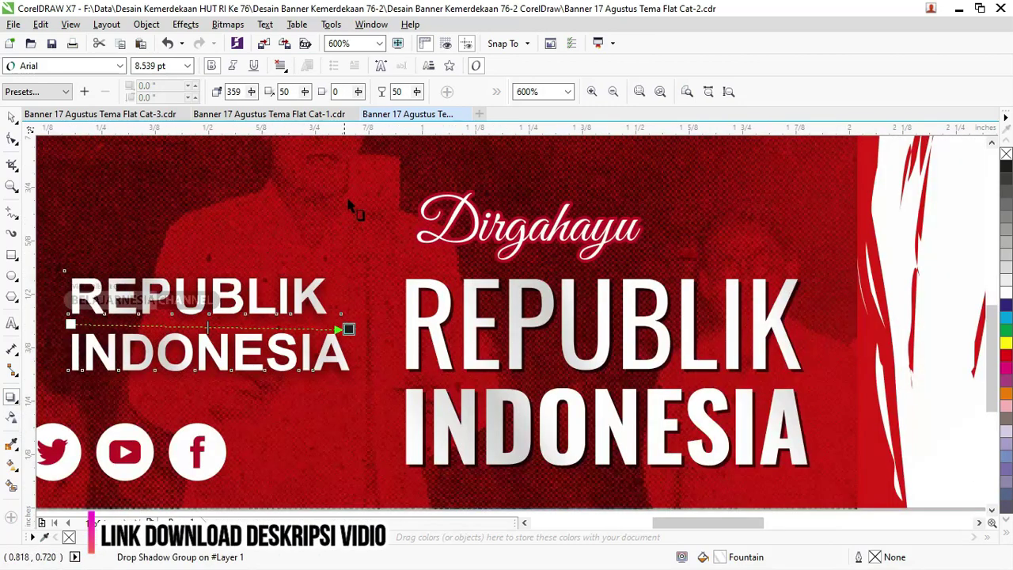
pyautogui.scroll(-3, 310, 149)
pyautogui.moveTo(305, 91); pyautogui.dragTo(279, 117)
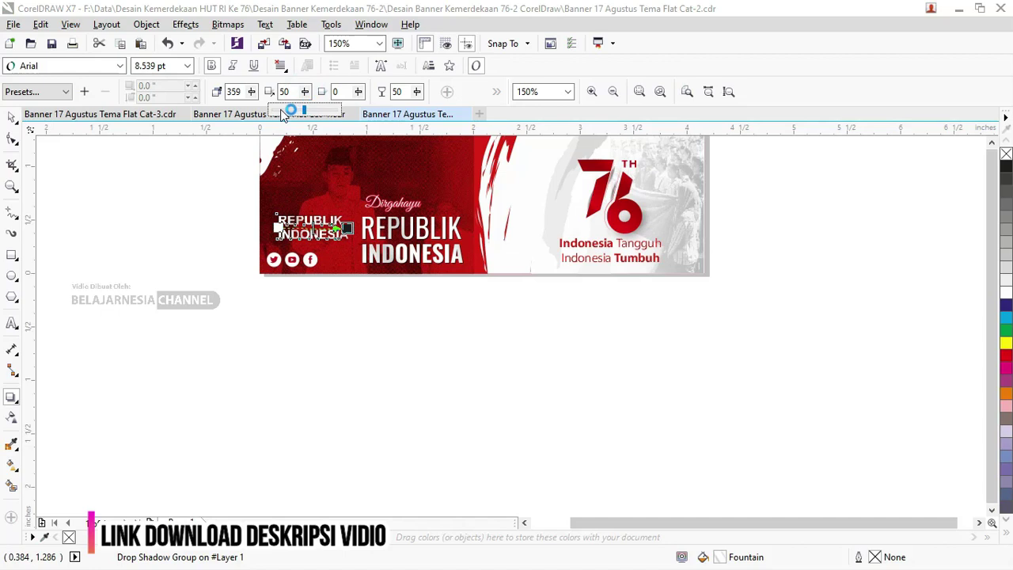
pyautogui.click(305, 91)
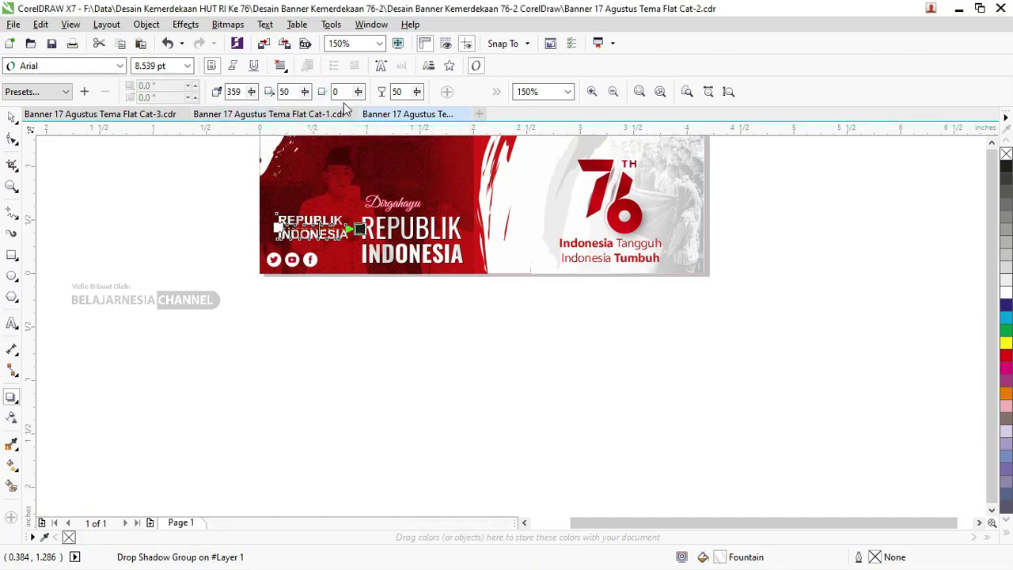
pyautogui.scroll(1, 317, 170)
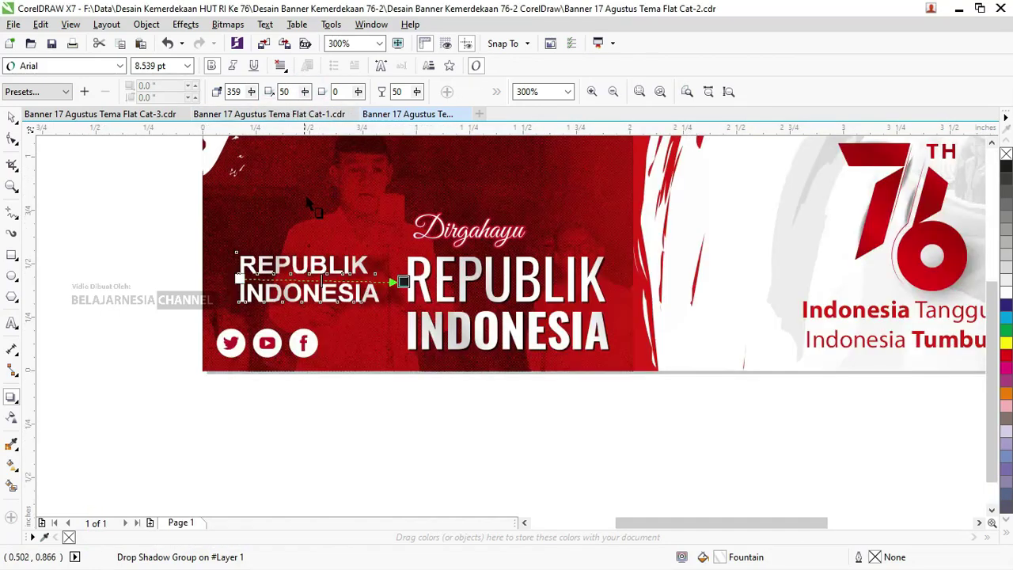
pyautogui.scroll(1, 301, 208)
pyautogui.moveTo(505, 372); pyautogui.dragTo(454, 360)
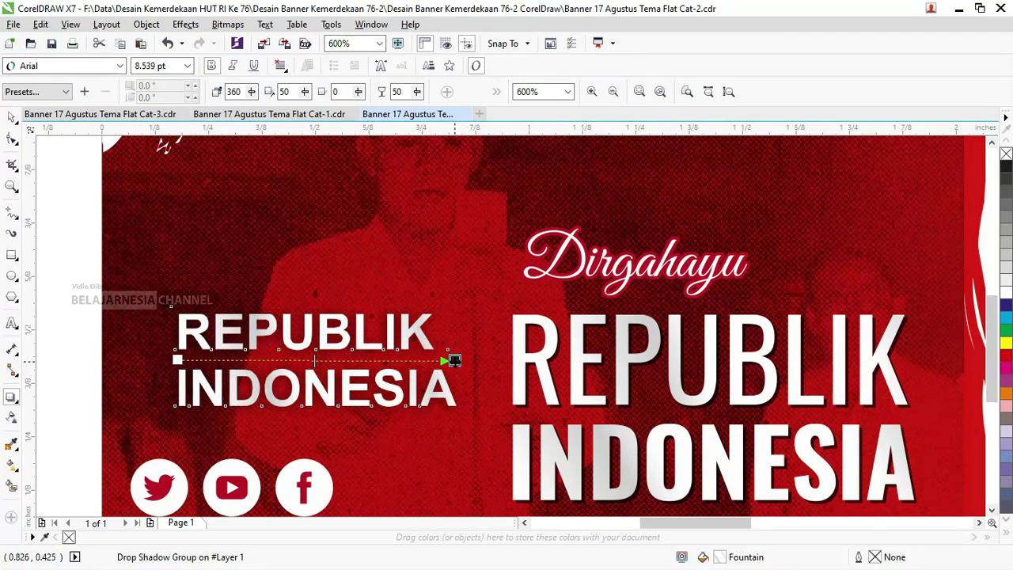
pyautogui.scroll(-1, 610, 346)
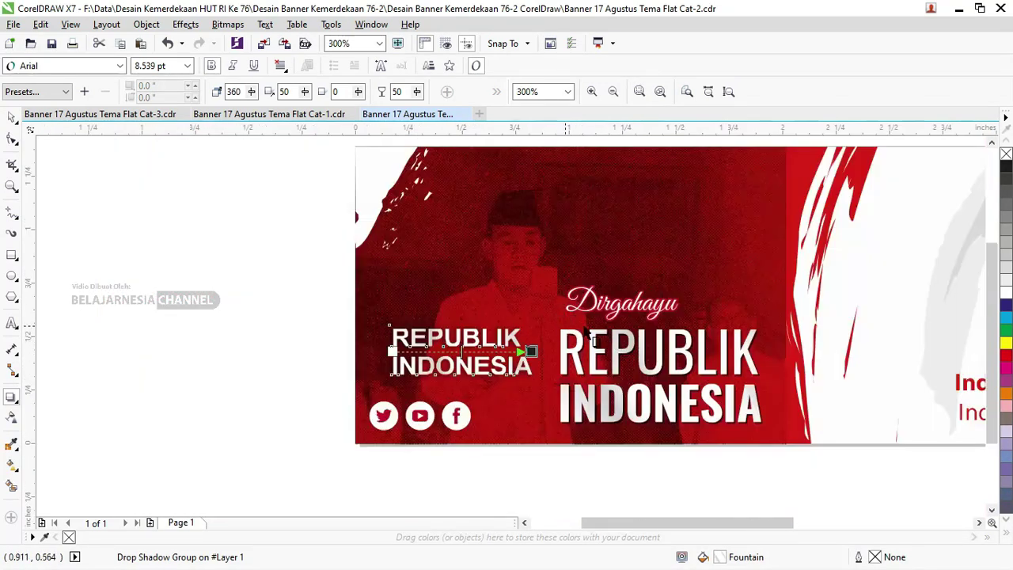
pyautogui.scroll(-1, 447, 319)
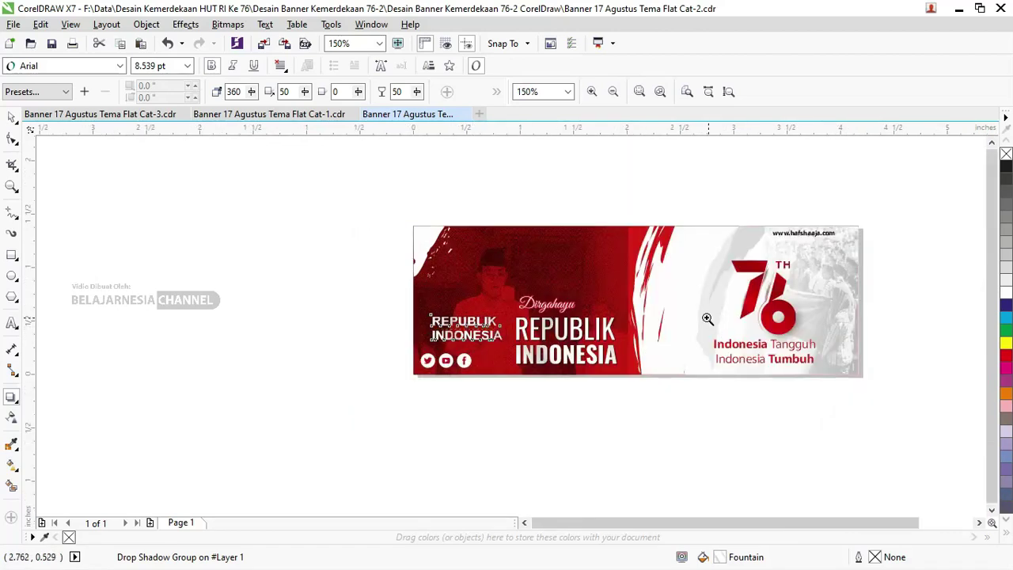
pyautogui.press('z')
pyautogui.moveTo(362, 223); pyautogui.dragTo(927, 428)
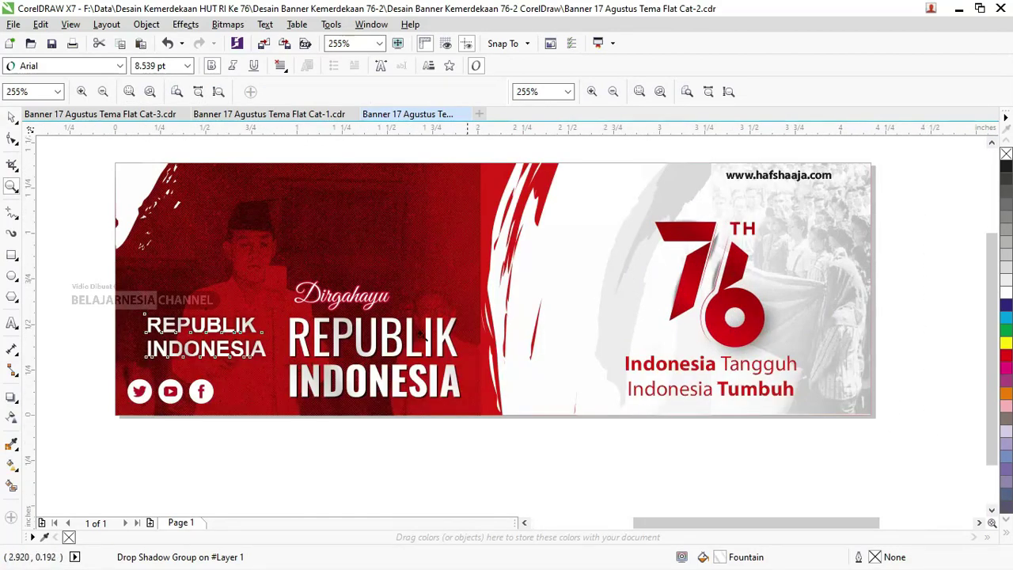
# Apply Ungroup All Objects to the red 76 logo group, then check its separate pieces.
pyautogui.click(12, 117)
pyautogui.click(725, 278)
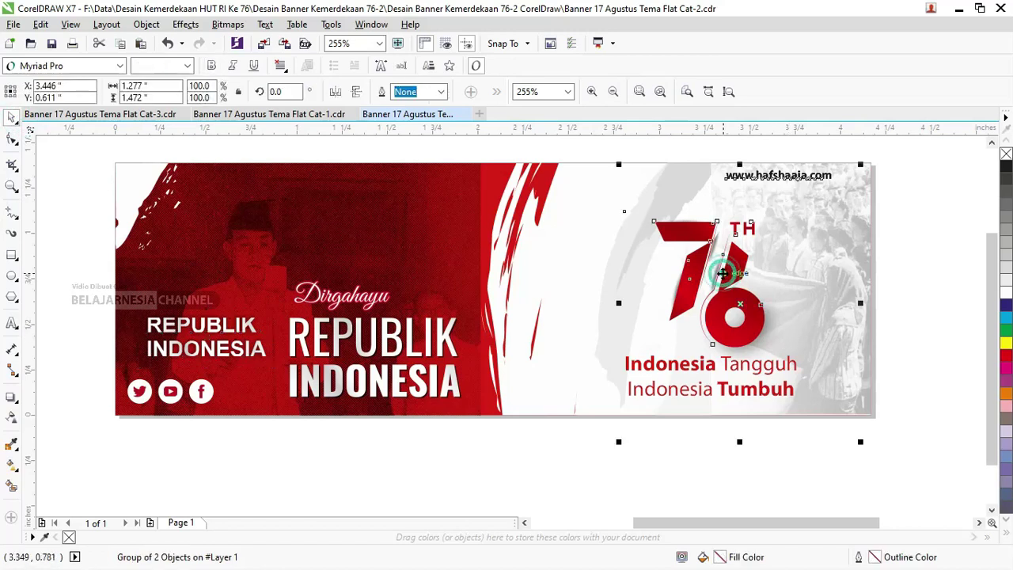
pyautogui.scroll(1, 735, 266)
pyautogui.scroll(-1, 666, 269)
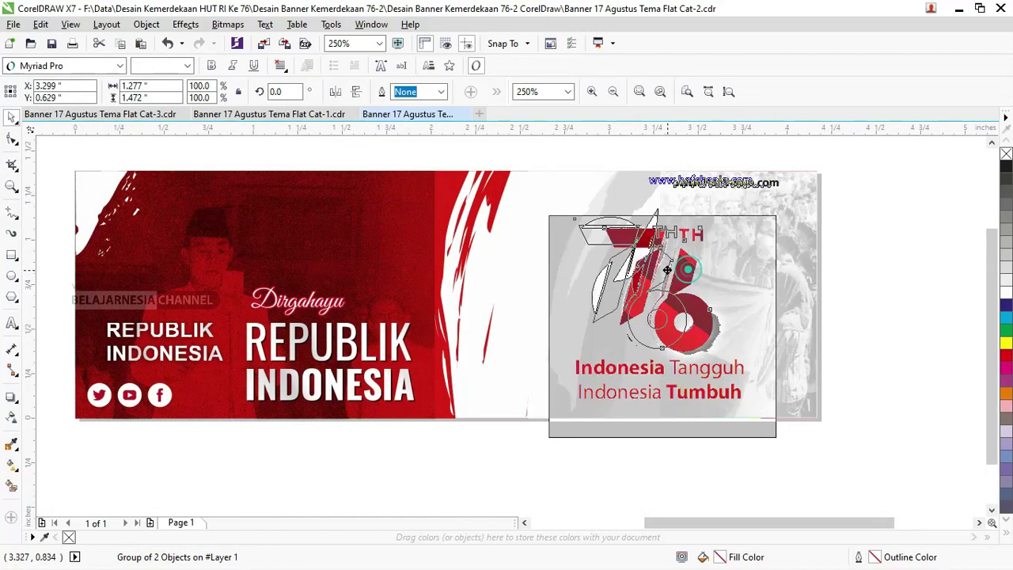
pyautogui.rightClick(666, 269)
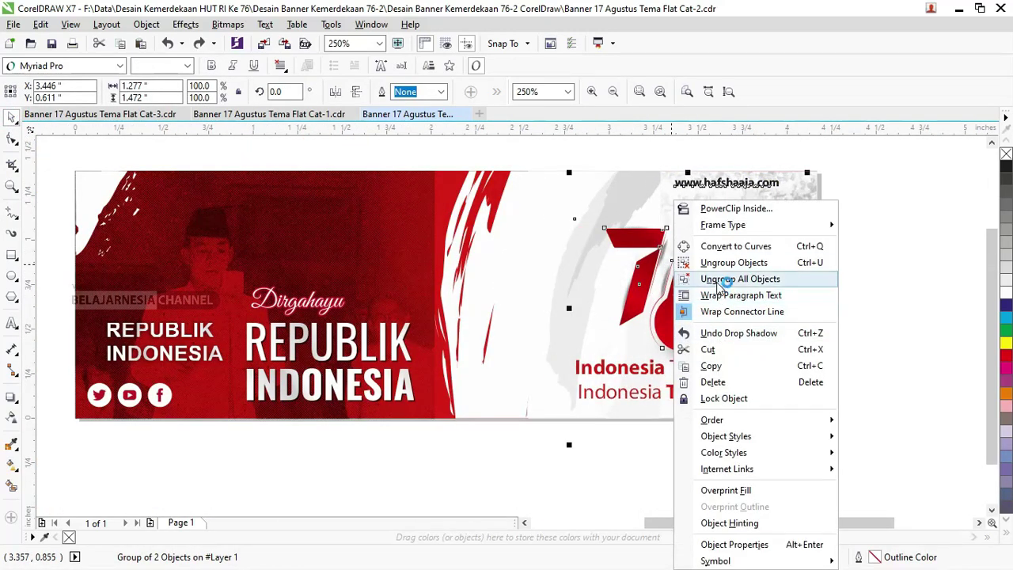
pyautogui.click(728, 279)
pyautogui.click(687, 273)
pyautogui.scroll(1, 715, 313)
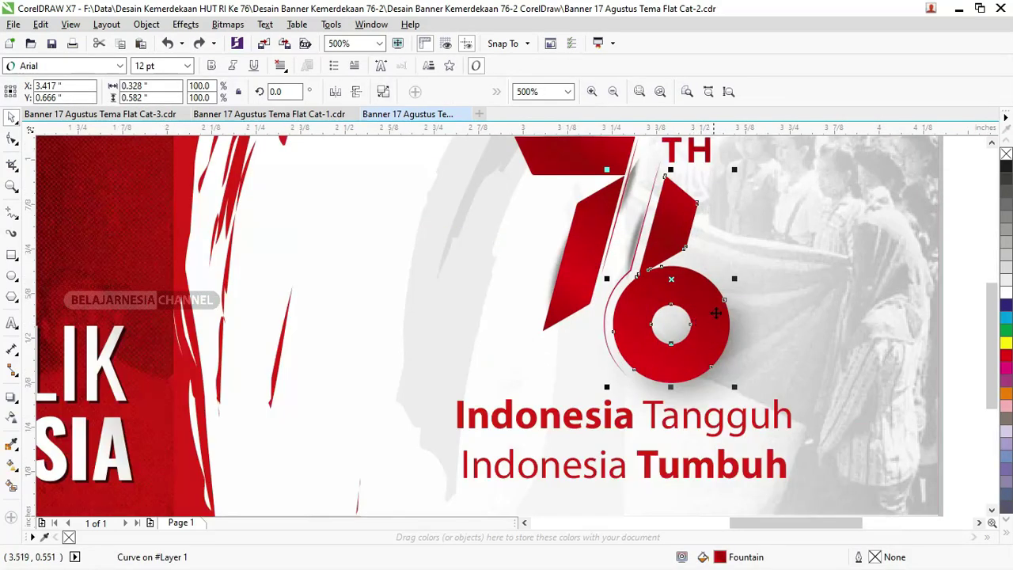
pyautogui.click(636, 230)
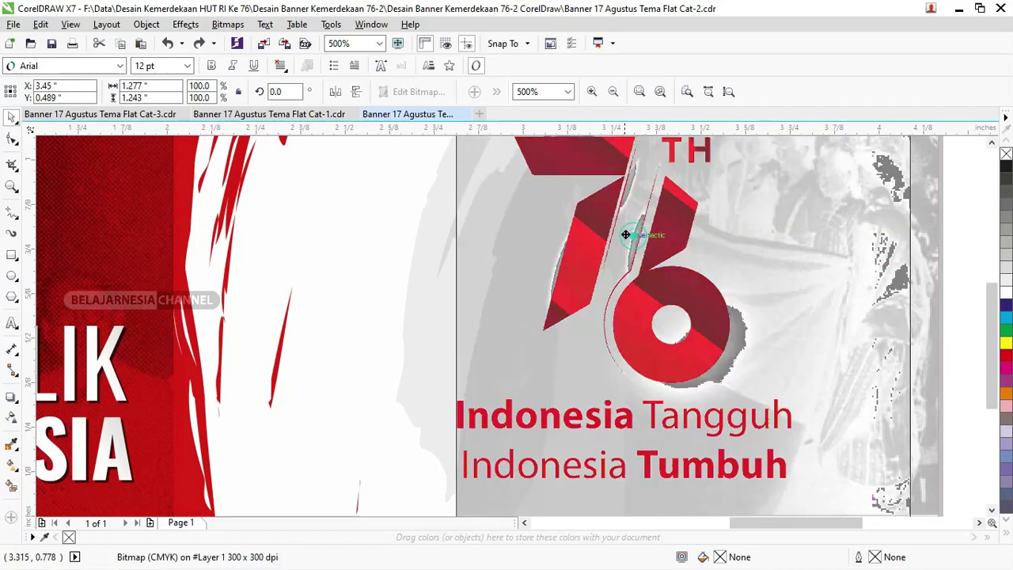
pyautogui.click(745, 349)
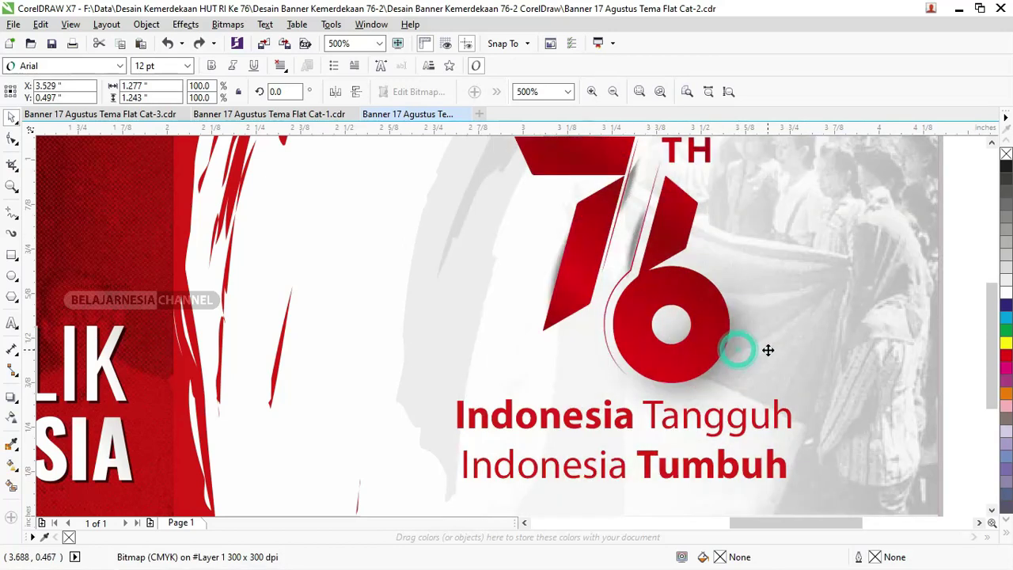
pyautogui.scroll(-1, 624, 283)
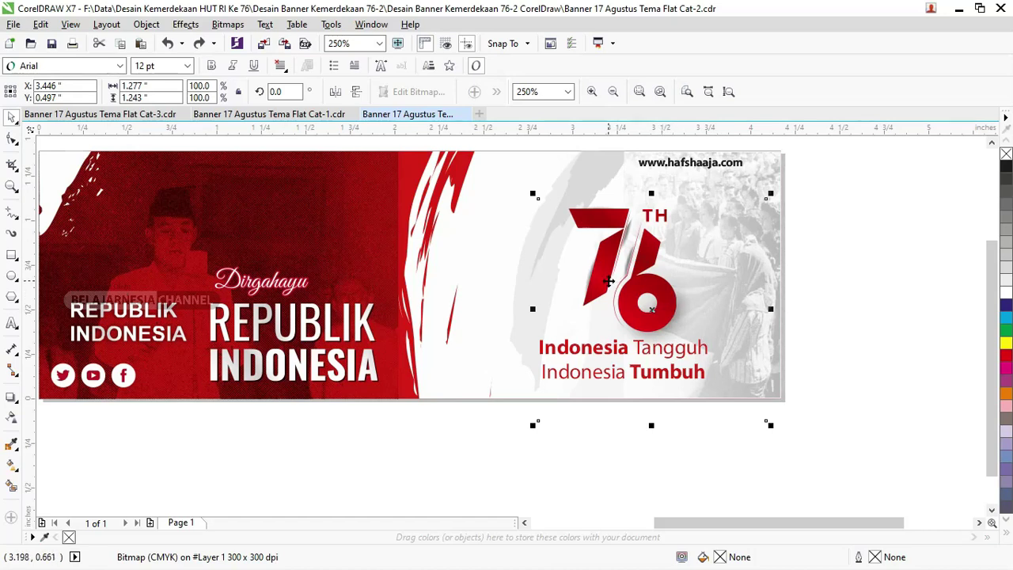
# Drag the gradient lens rectangle below the banner, undoing and then redoing the move.
pyautogui.click(395, 190)
pyautogui.moveTo(396, 172); pyautogui.dragTo(388, 205)
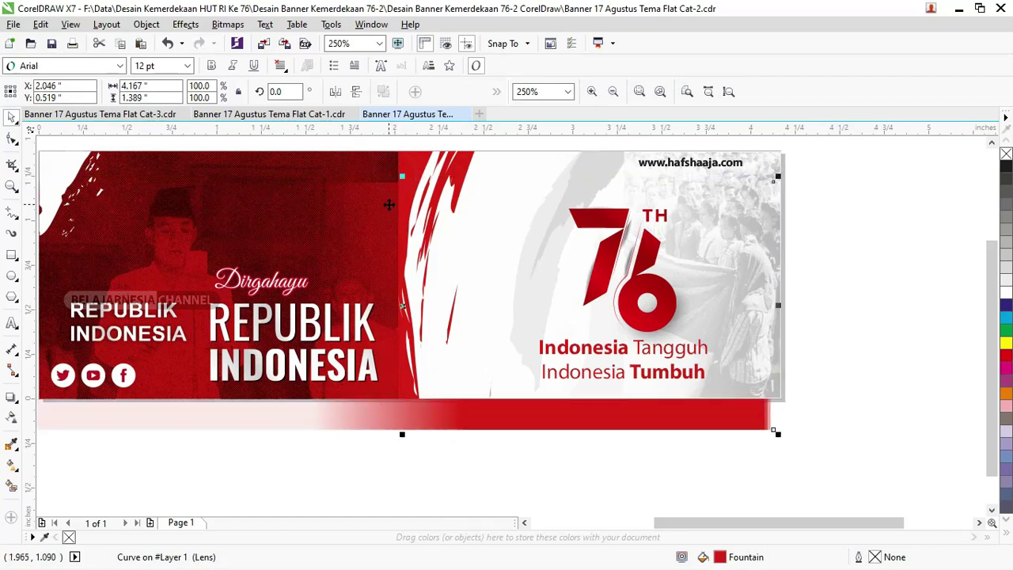
pyautogui.hotkey('ctrl', 'z')
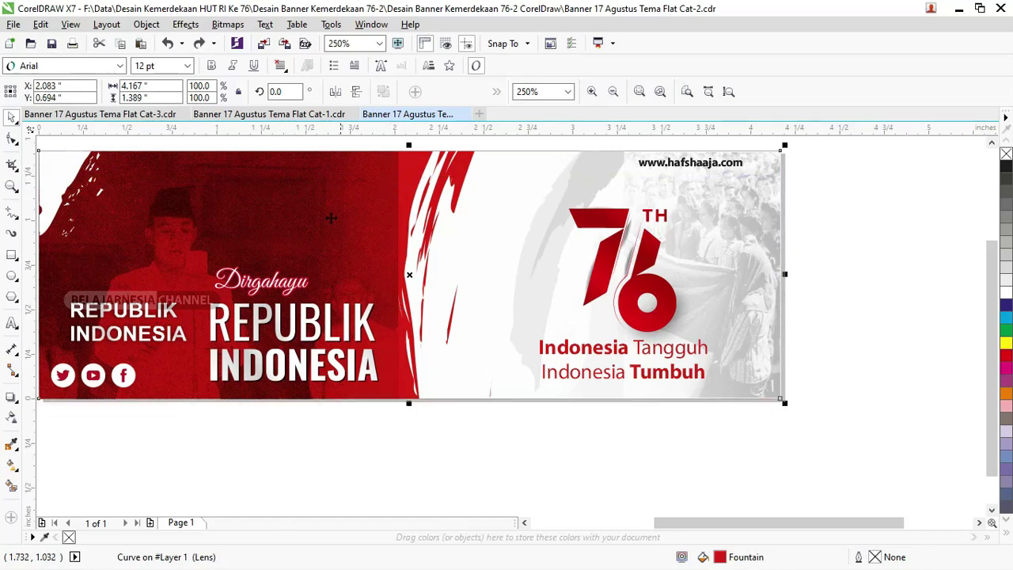
pyautogui.scroll(-1, 387, 247)
pyautogui.press('z')
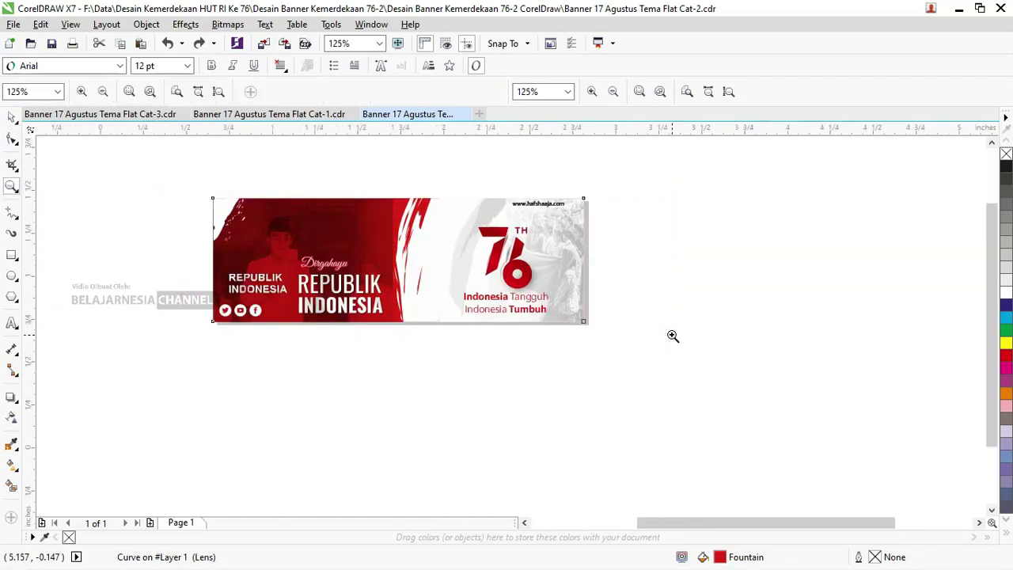
pyautogui.press('F4')
pyautogui.press('F3')
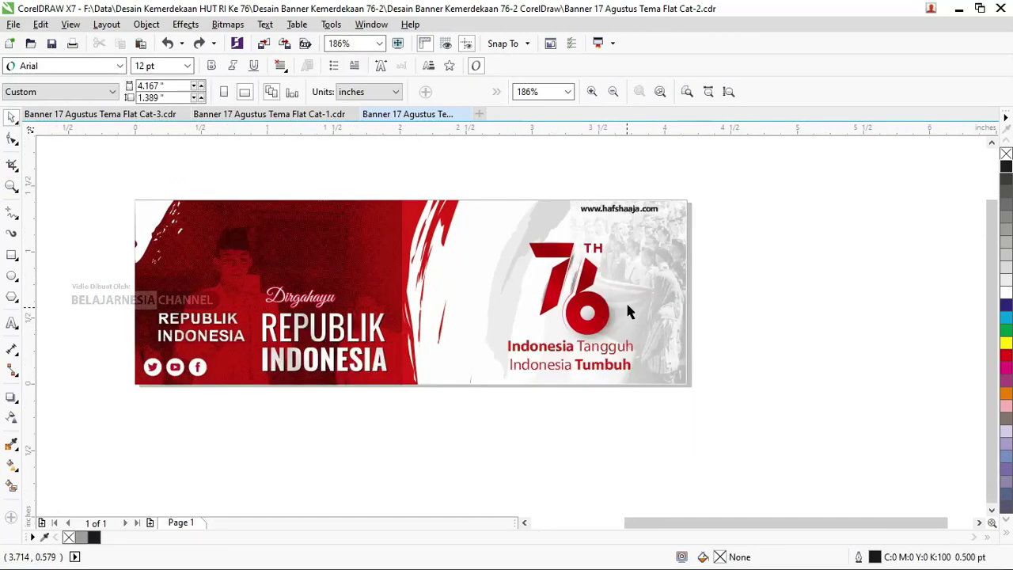
pyautogui.hotkey('ctrl', 'shift', 'z')
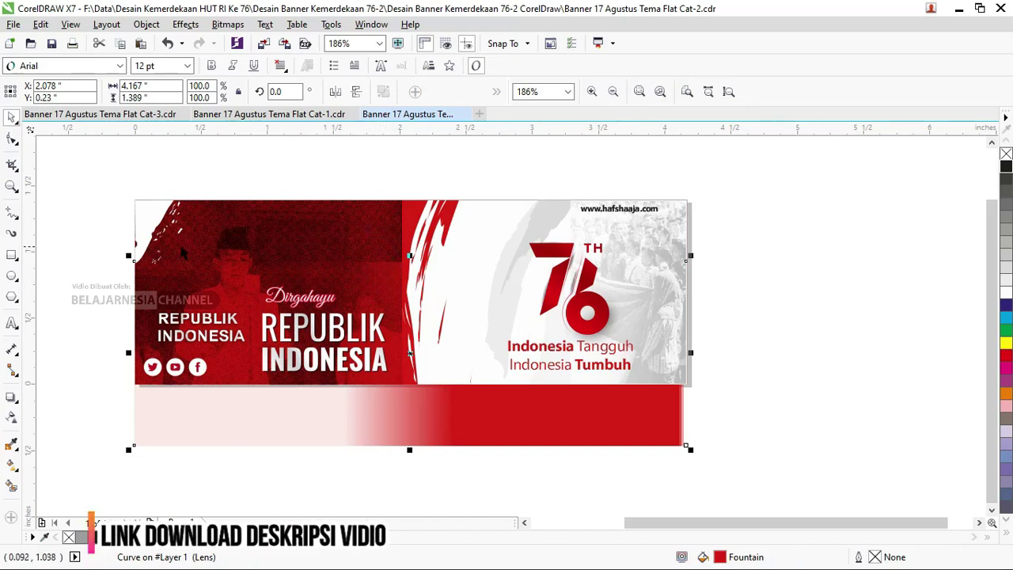
# Zoom out and drag the lens rectangle up so it sits above the banner.
pyautogui.scroll(3, 379, 249)
pyautogui.scroll(-2, 373, 303)
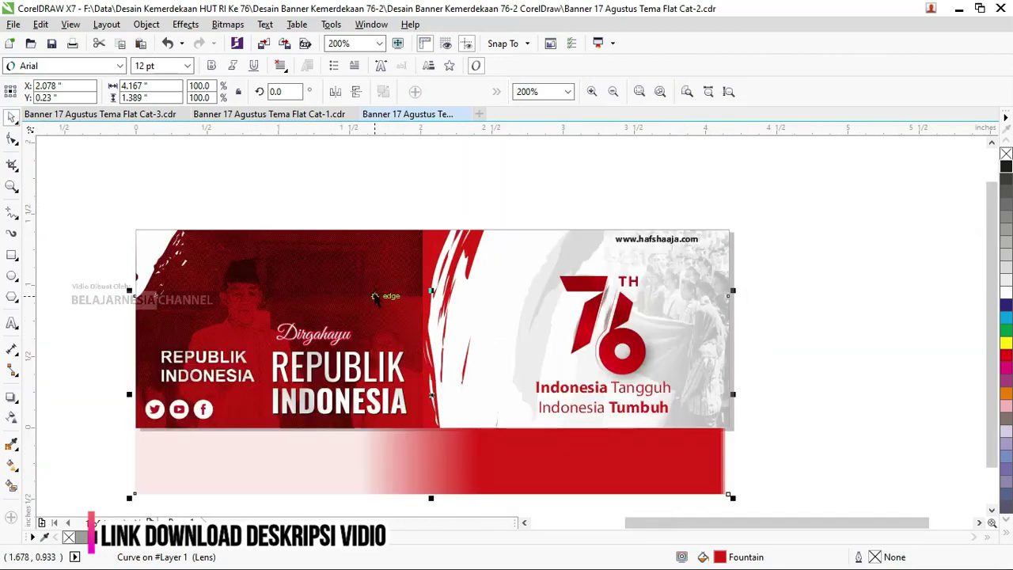
pyautogui.scroll(-2, 395, 301)
pyautogui.moveTo(408, 376); pyautogui.dragTo(407, 233)
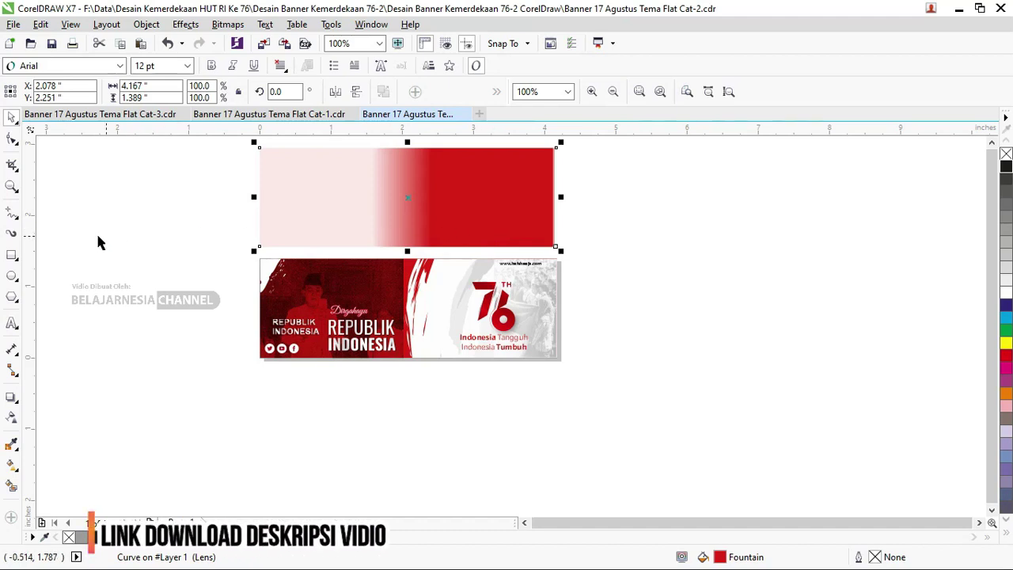
# Fill the selected rectangle with black.
pyautogui.click(12, 255)
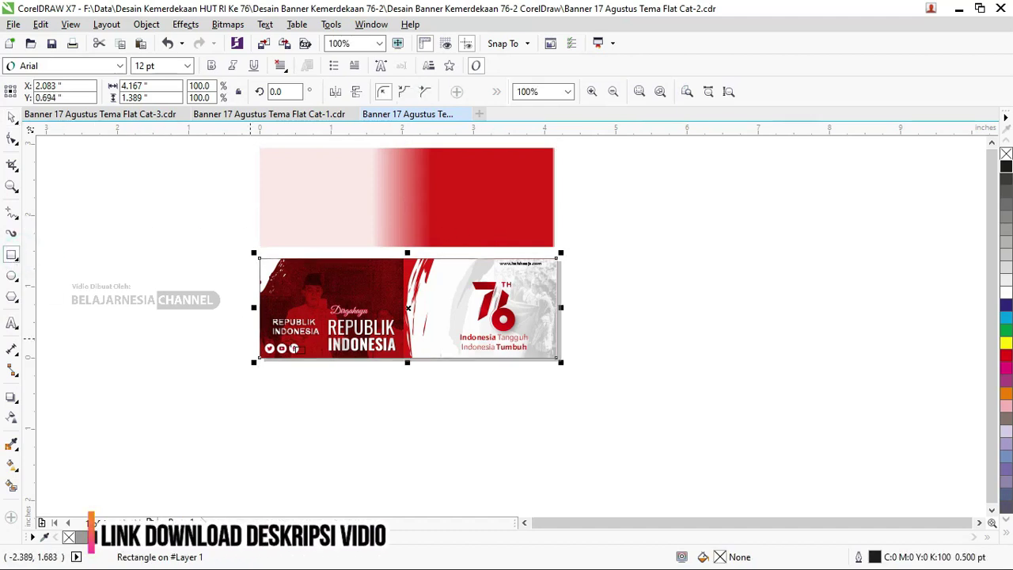
pyautogui.click(12, 116)
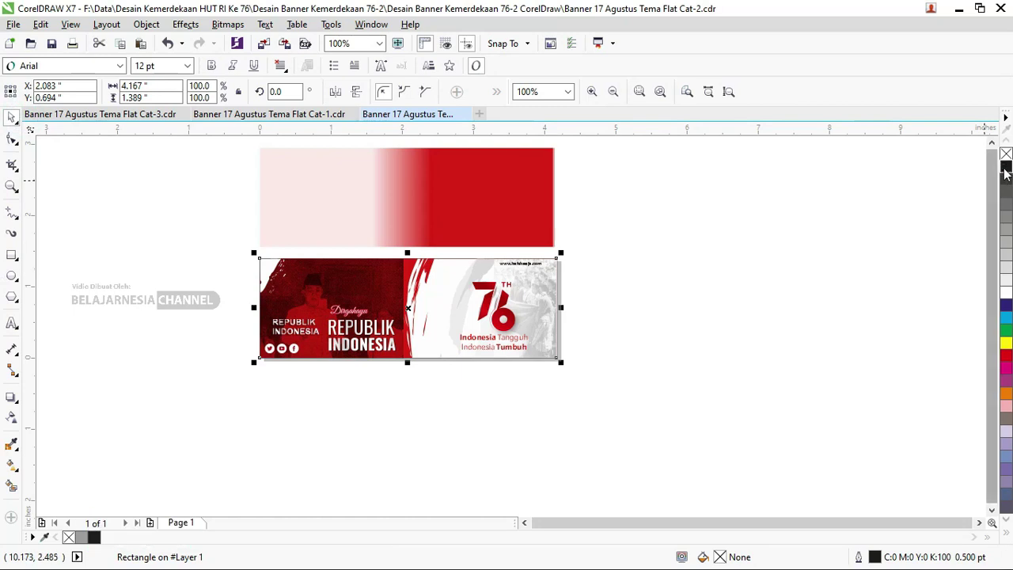
pyautogui.click(1006, 166)
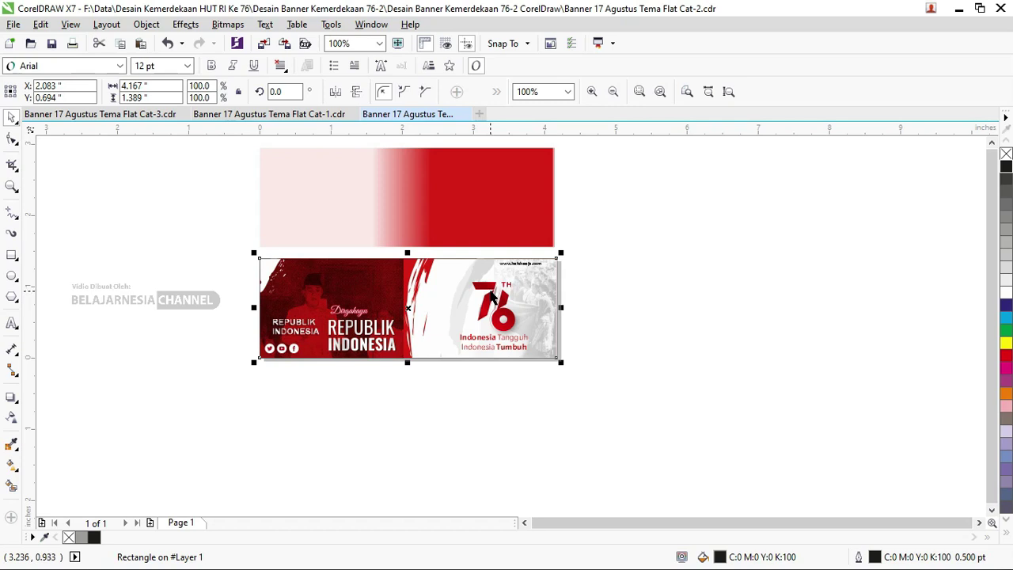
pyautogui.hotkey('shift', 'pageup')
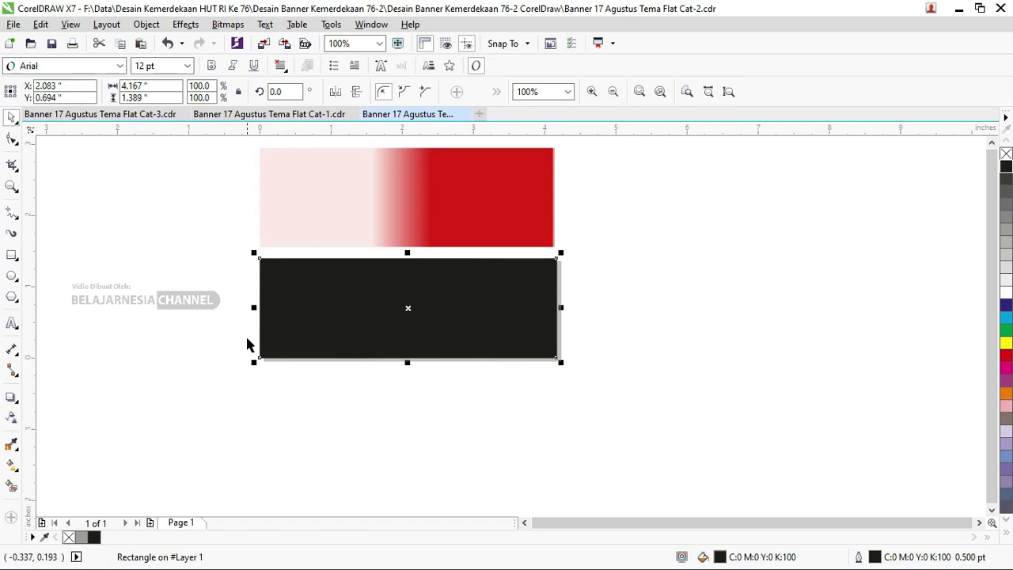
pyautogui.scroll(1, 396, 154)
pyautogui.scroll(-1, 398, 164)
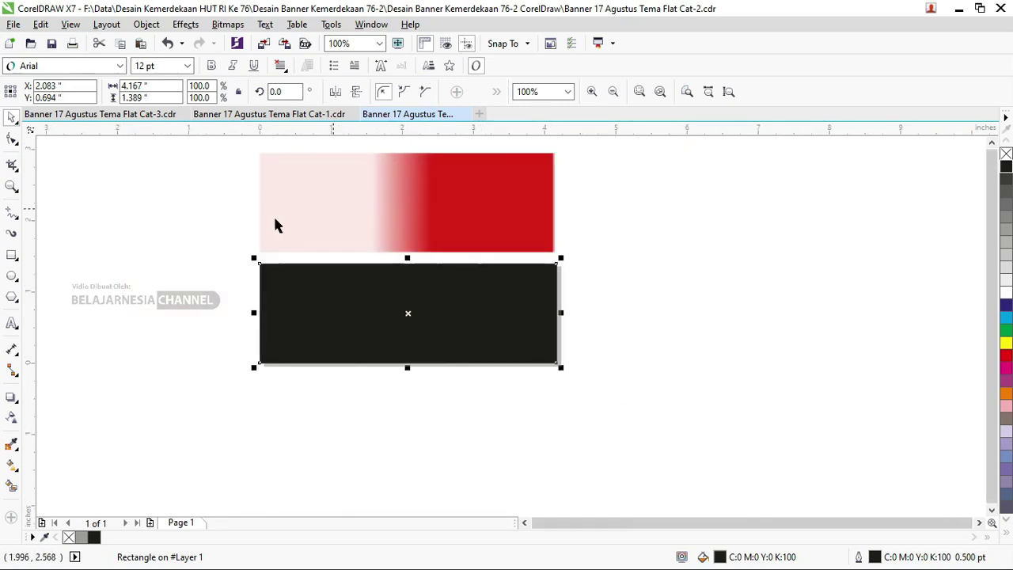
# Copy the upper rectangle's red gradient fill onto the black rectangle, then select the upper rectangle.
pyautogui.click(17, 468)
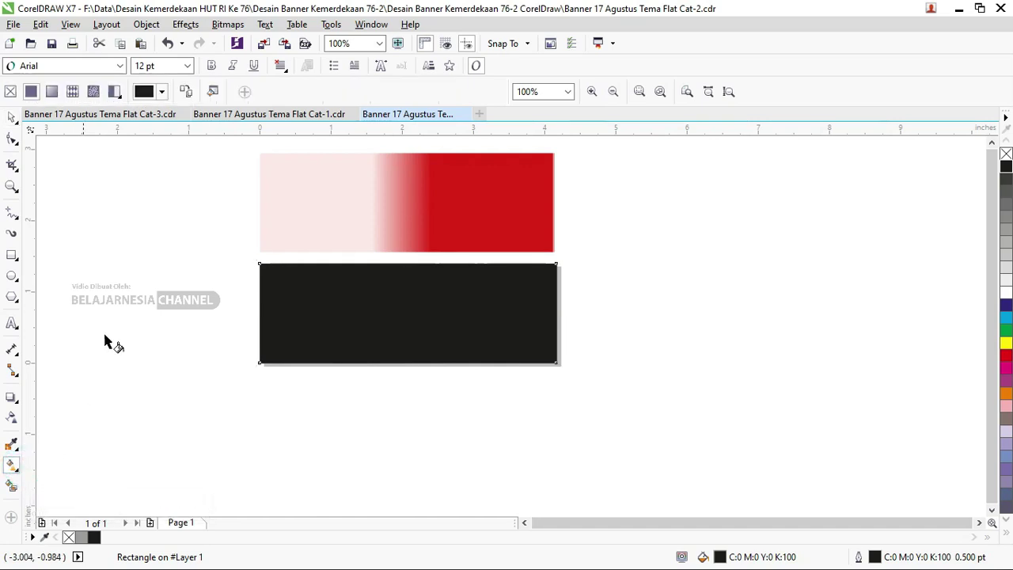
pyautogui.click(187, 93)
pyautogui.click(405, 193)
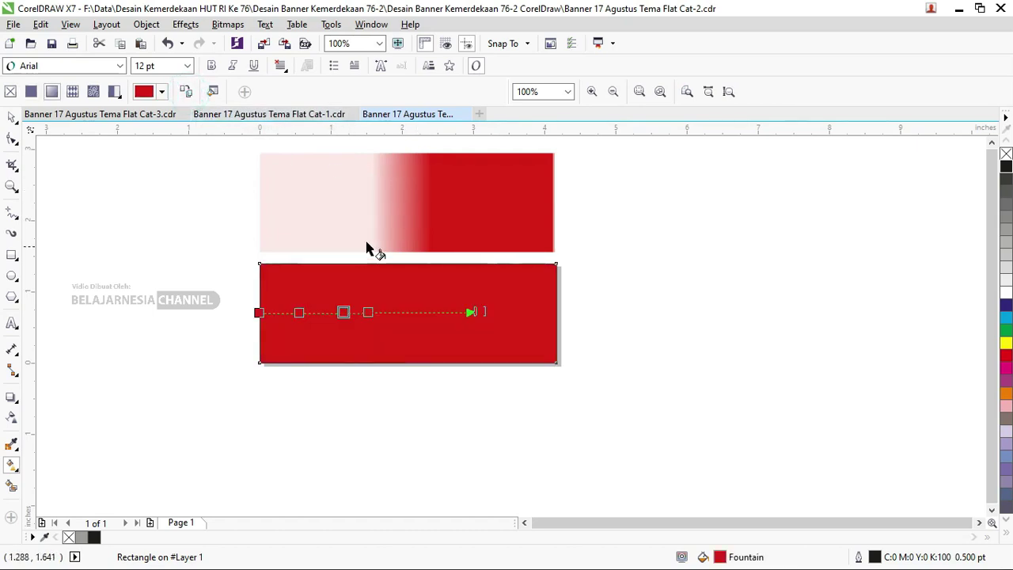
pyautogui.click(12, 117)
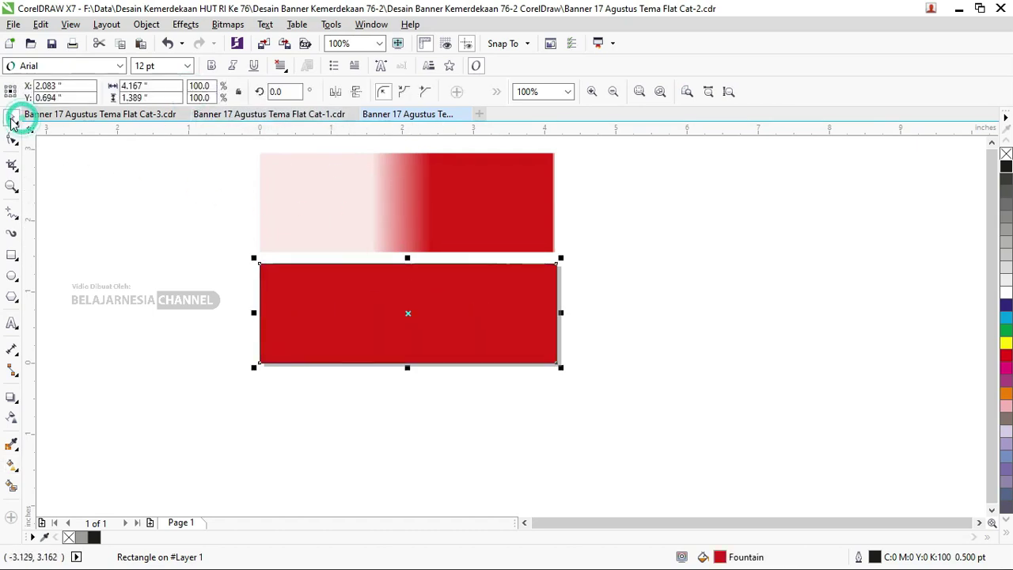
pyautogui.click(365, 220)
# Delete the upper gradient rectangle and bring up the banner overlay's gradient for editing.
pyautogui.press('Delete')
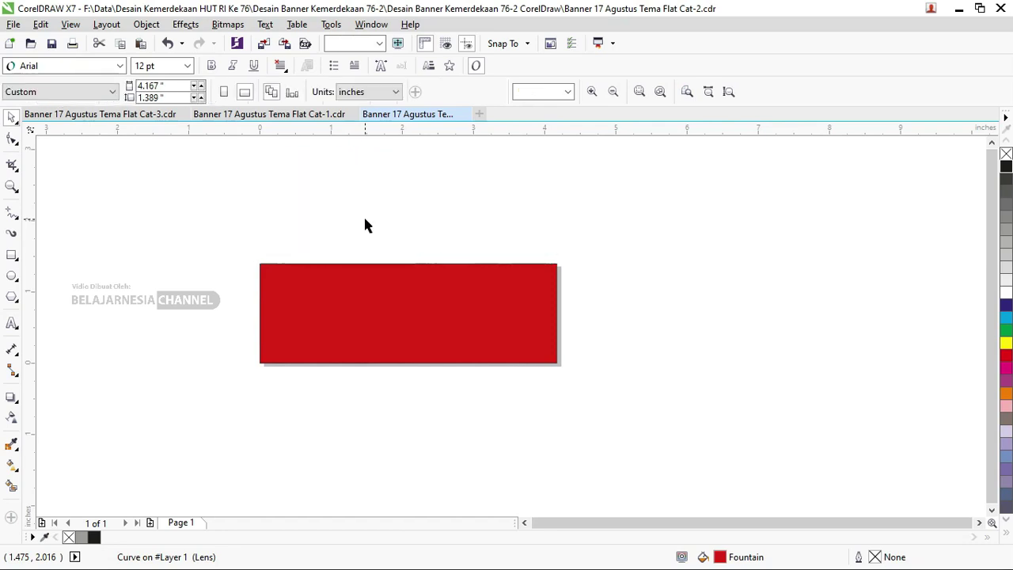
pyautogui.click(386, 324)
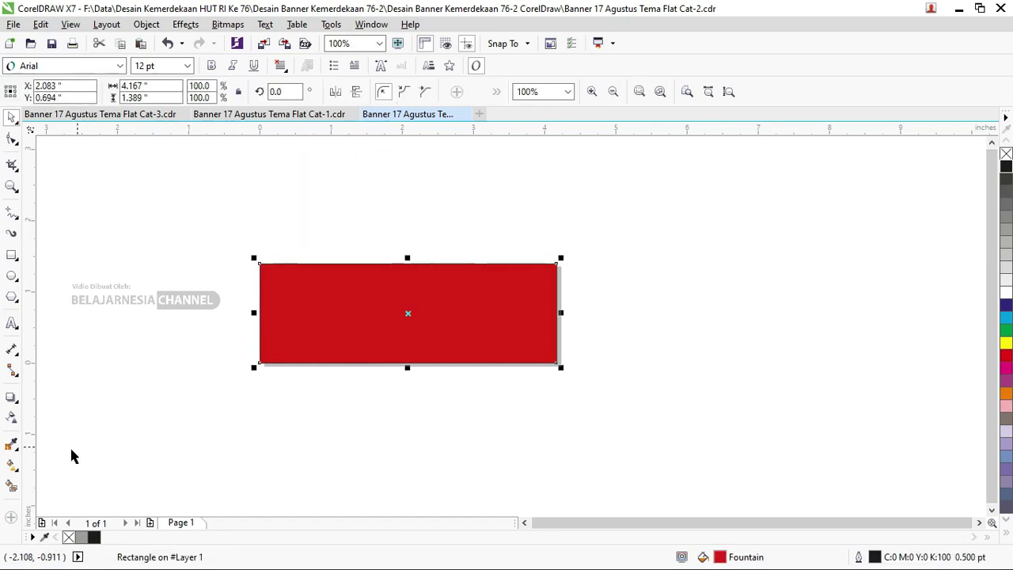
pyautogui.click(13, 466)
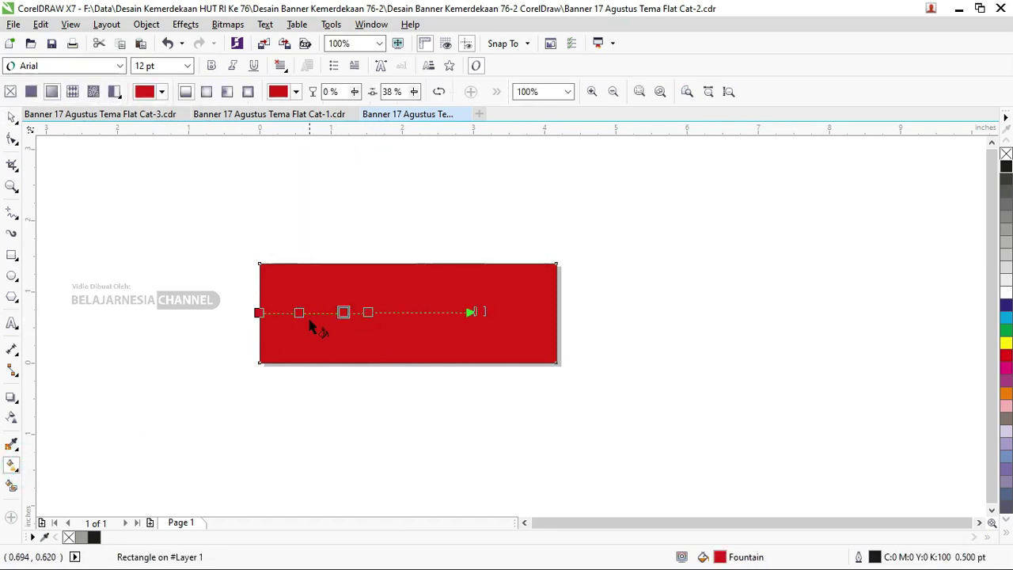
pyautogui.click(14, 116)
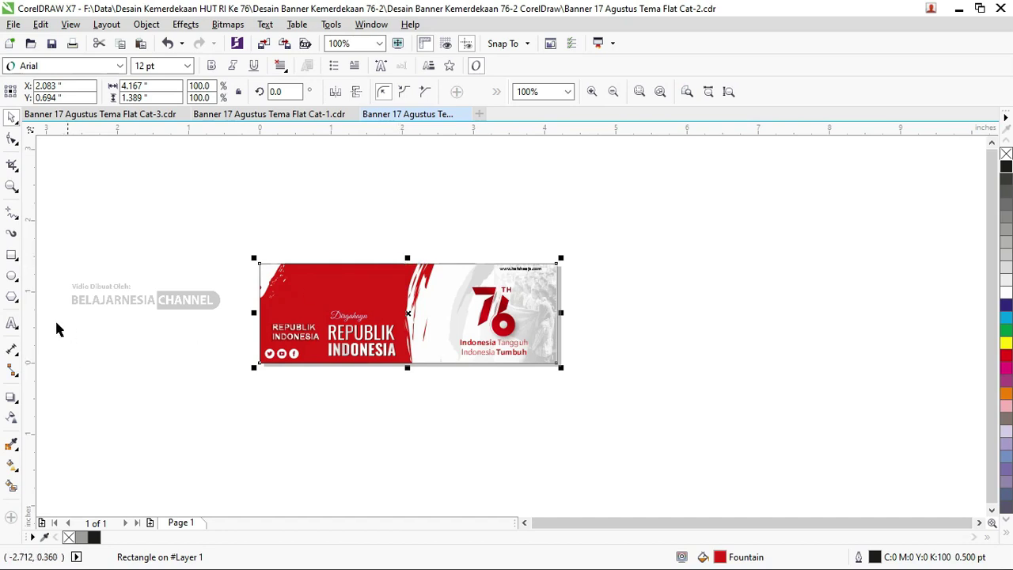
pyautogui.click(12, 467)
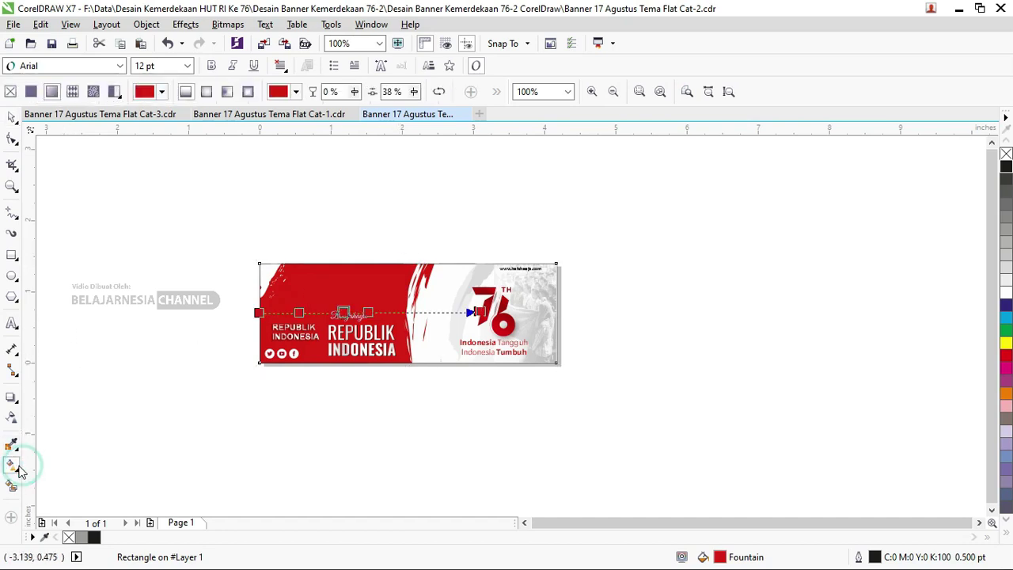
pyautogui.scroll(2, 326, 316)
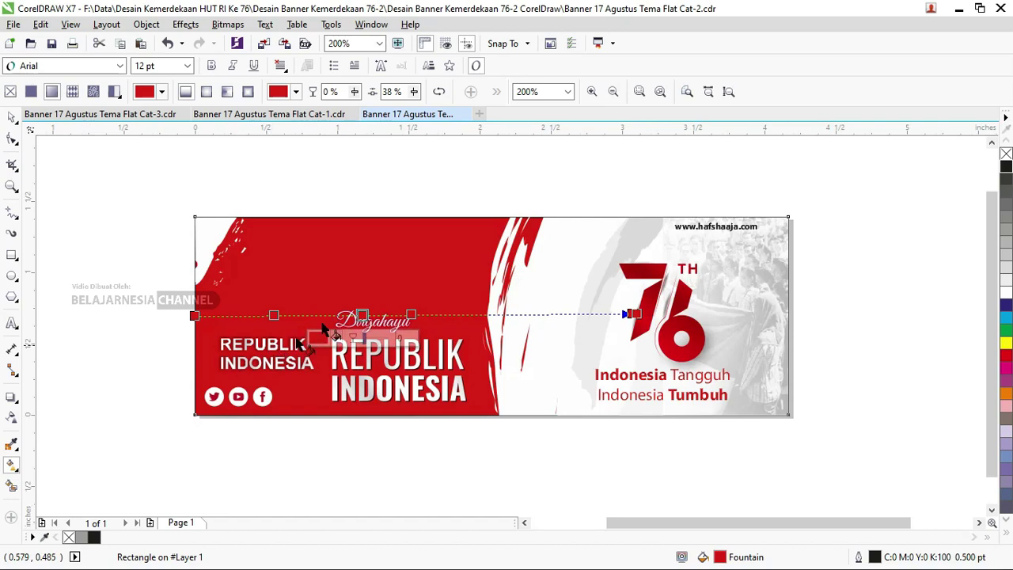
pyautogui.scroll(-2, 353, 312)
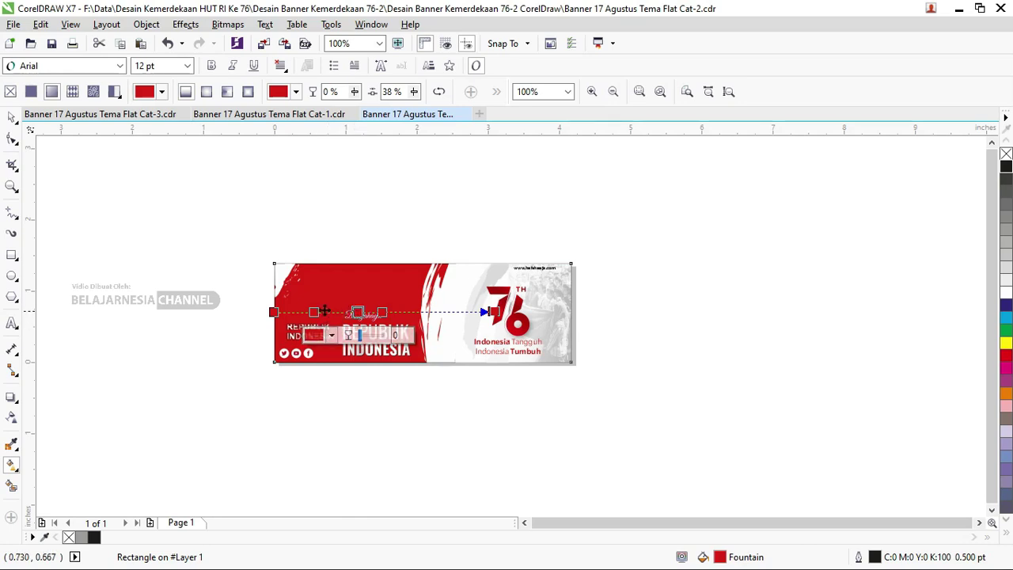
# Set the overlay gradient's left nodes to 66% and 31% transparency.
pyautogui.click(273, 311)
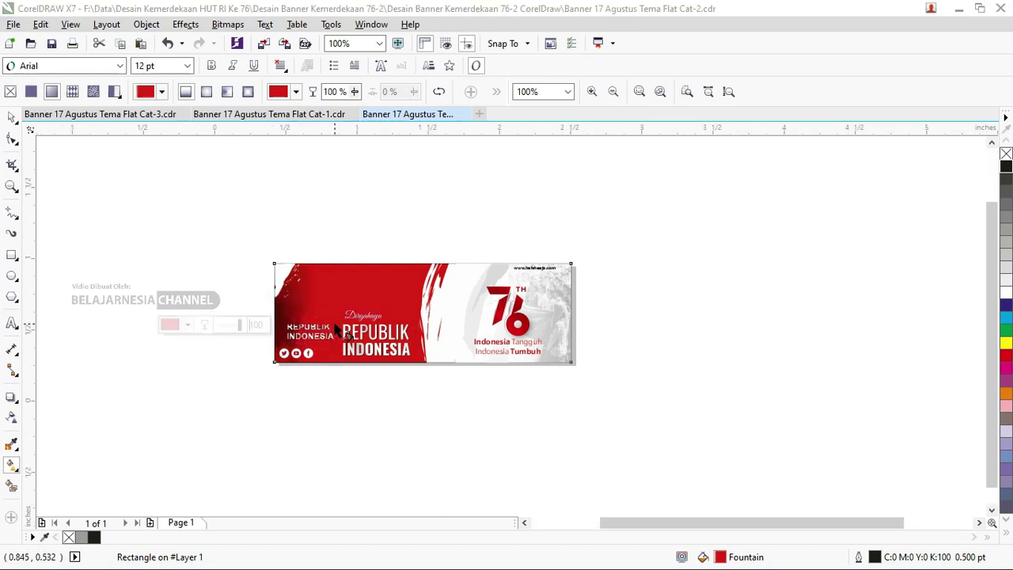
pyautogui.scroll(2, 315, 336)
pyautogui.click(293, 301)
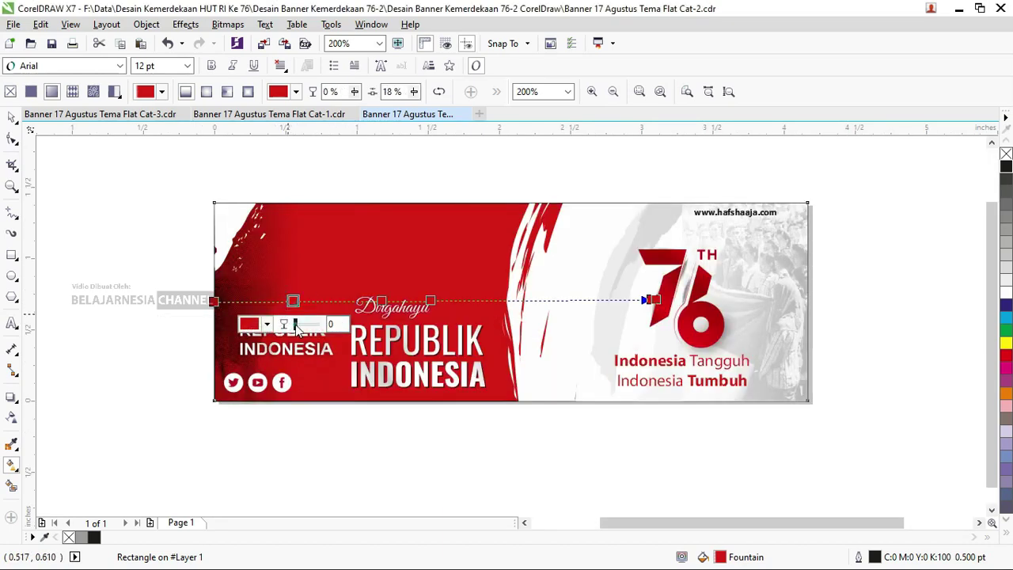
pyautogui.moveTo(295, 325); pyautogui.dragTo(316, 325)
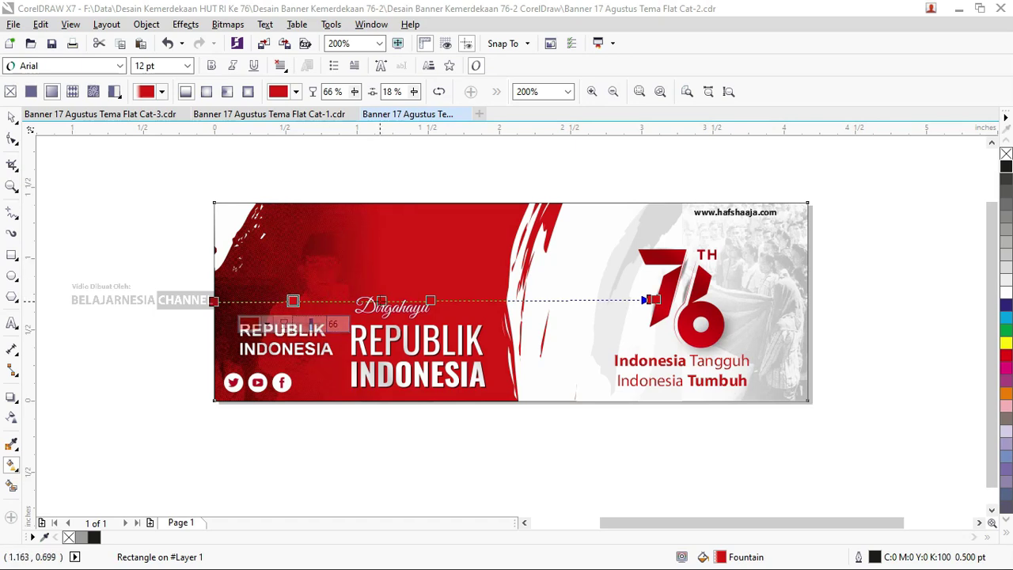
pyautogui.click(381, 300)
pyautogui.moveTo(394, 331); pyautogui.dragTo(394, 331)
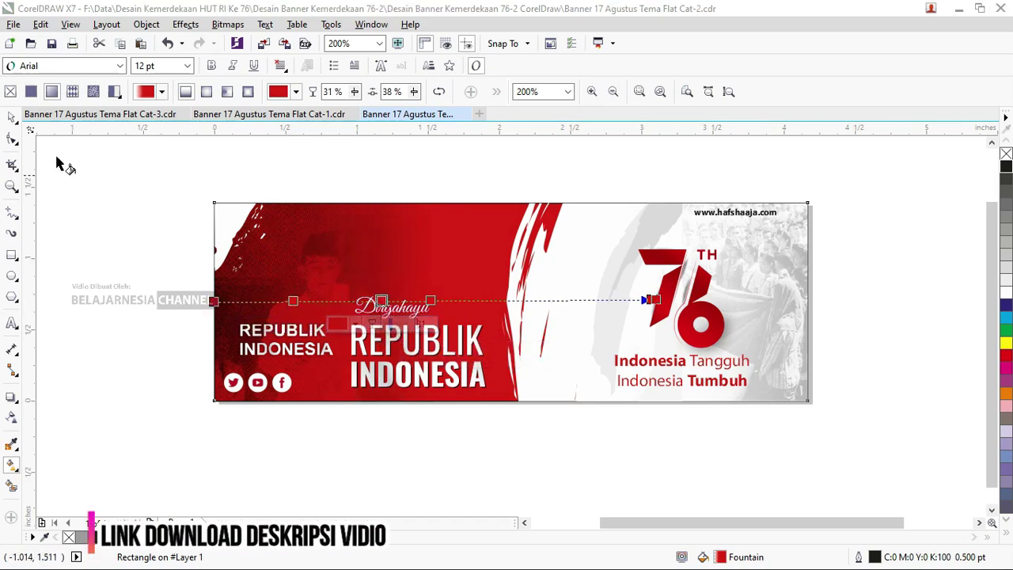
pyautogui.click(11, 117)
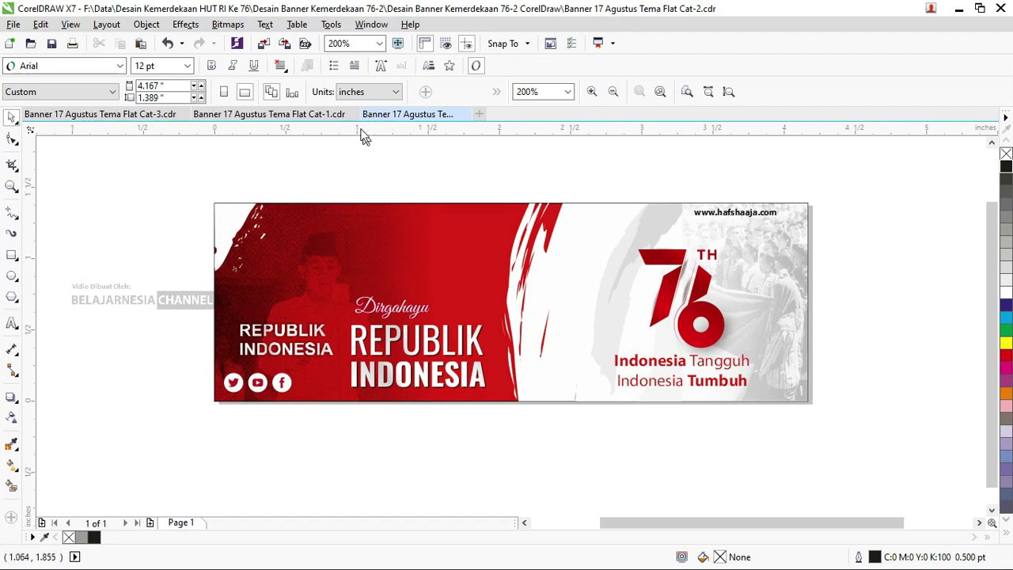
# Paste the gradient overlay into the Cat-1 banner, undo its move, then switch to Cat-3.
pyautogui.click(305, 114)
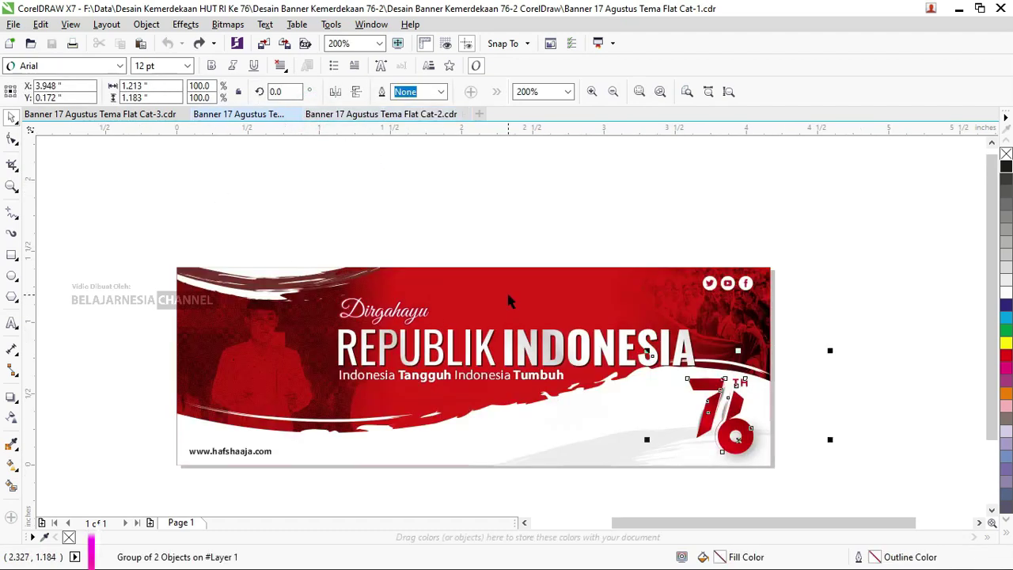
pyautogui.hotkey('ctrl', 'v')
pyautogui.moveTo(509, 287); pyautogui.dragTo(539, 239)
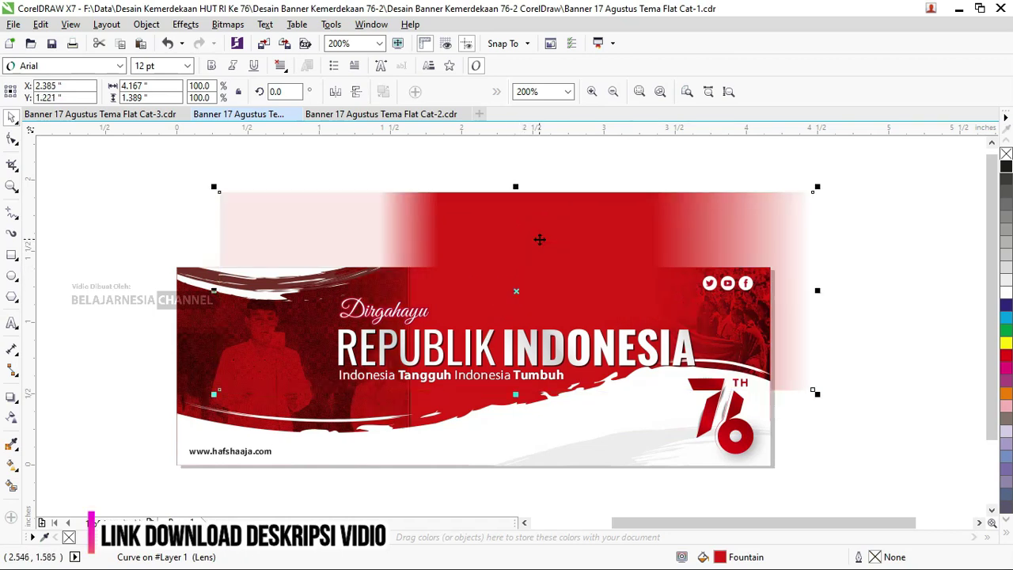
pyautogui.hotkey('ctrl', 'z')
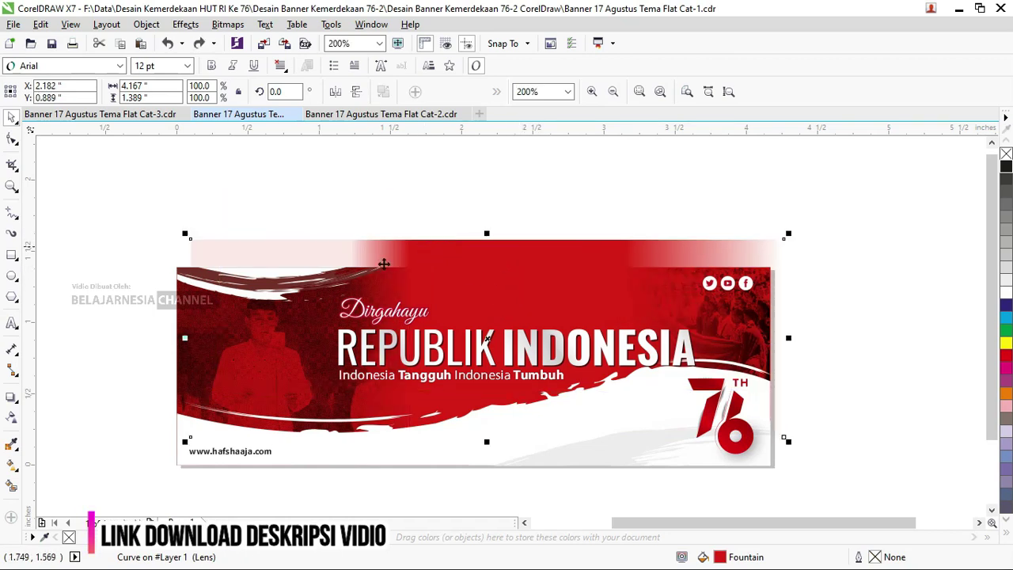
pyautogui.hotkey('ctrl', 'z')
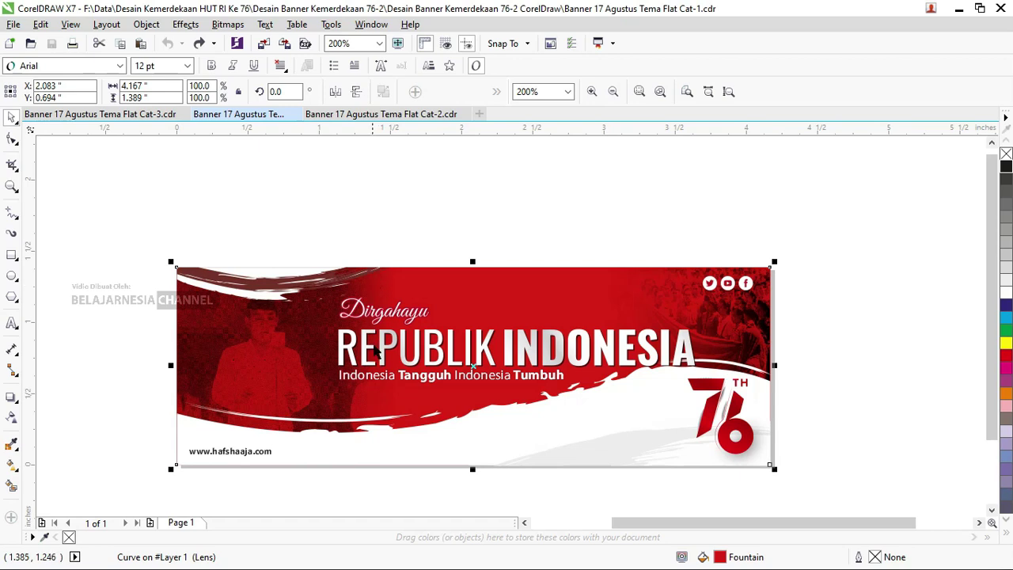
pyautogui.scroll(1, 378, 354)
pyautogui.scroll(1, 385, 288)
pyautogui.scroll(-2, 385, 292)
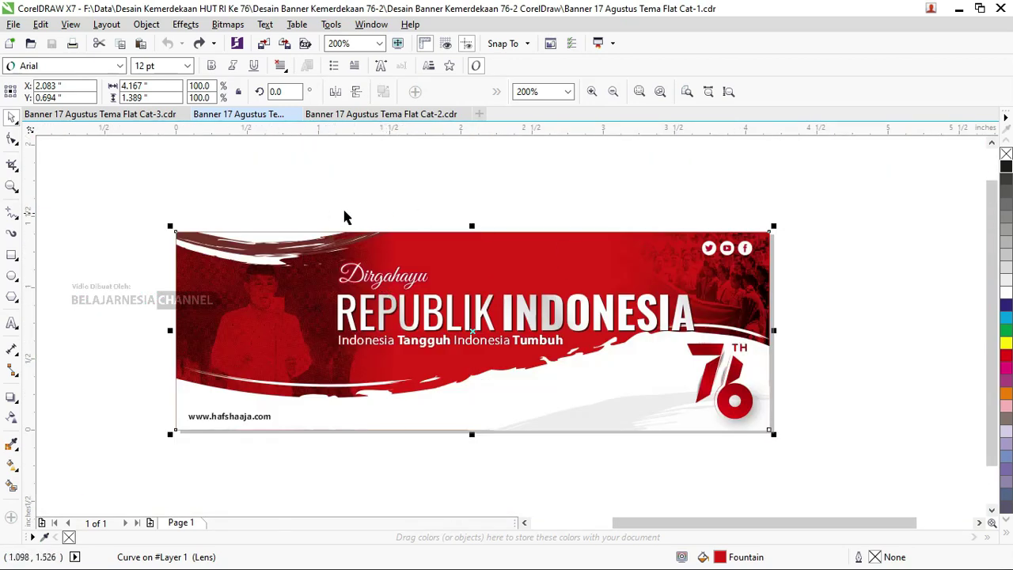
pyautogui.click(150, 114)
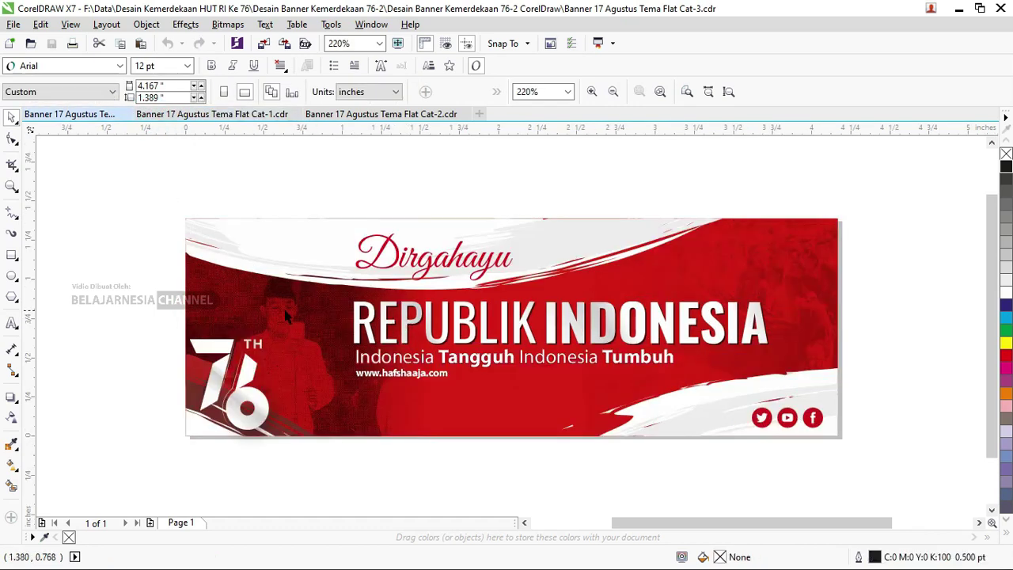
# Select the Dirgahayu script title in the Cat-3 banner and check its context menu.
pyautogui.click(415, 268)
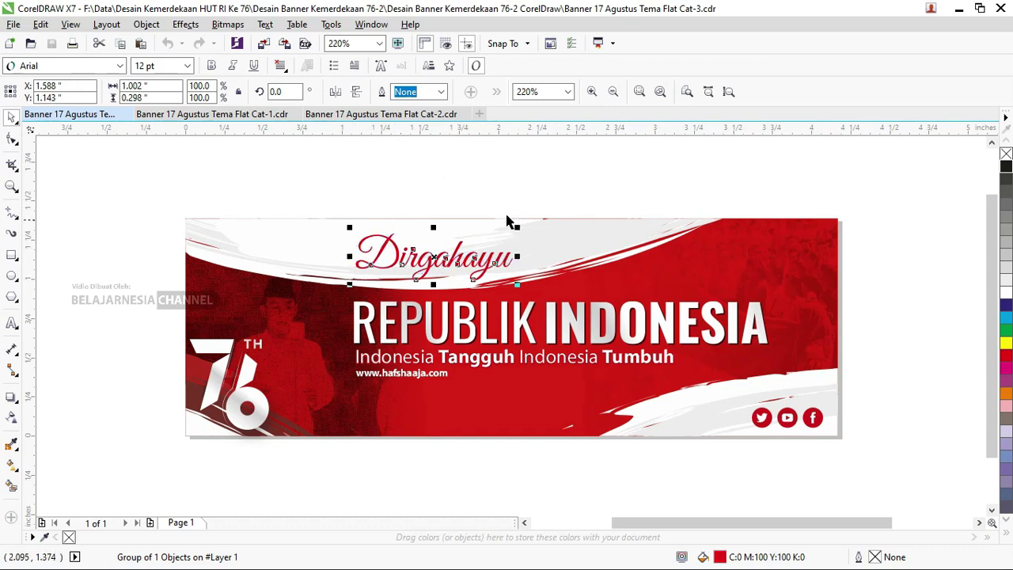
pyautogui.scroll(2, 378, 240)
pyautogui.scroll(-2, 362, 221)
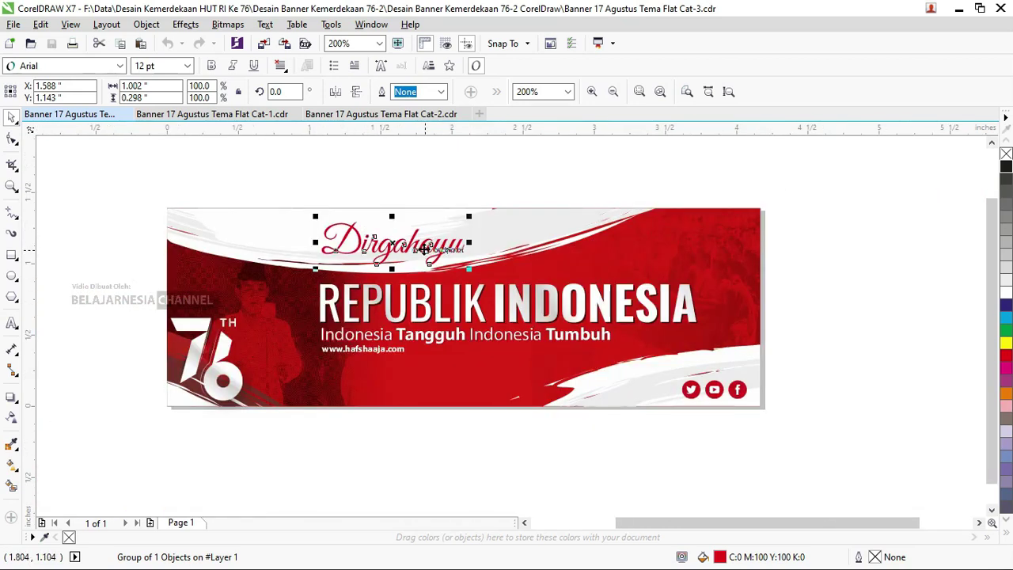
pyautogui.click(461, 171)
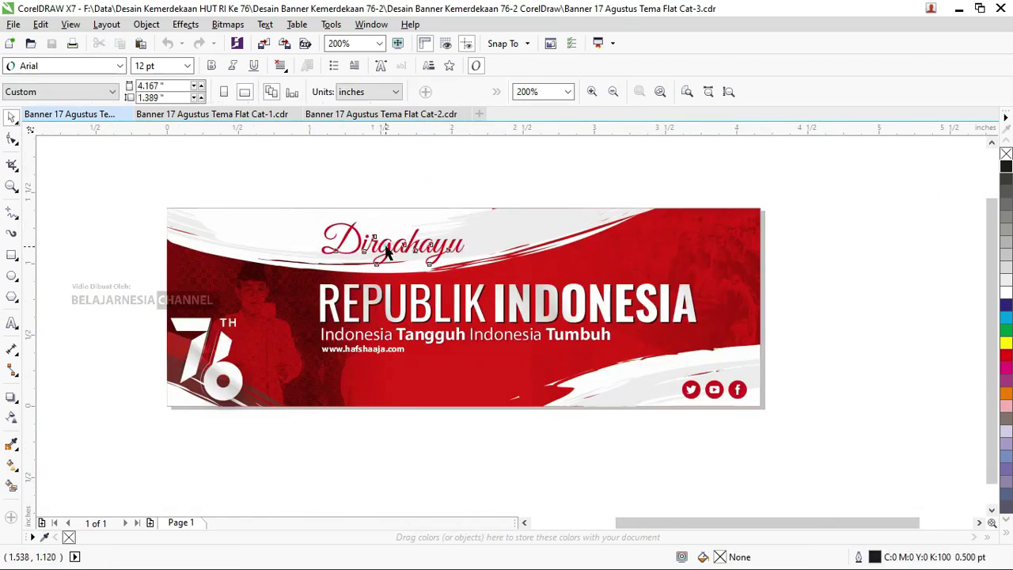
pyautogui.click(434, 226)
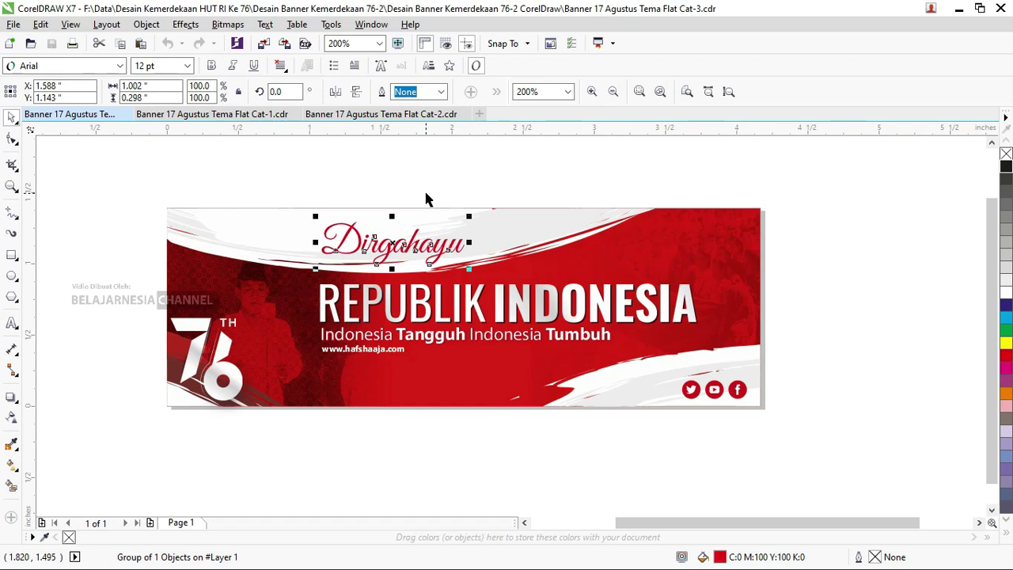
pyautogui.scroll(3, 416, 274)
pyautogui.rightClick(406, 245)
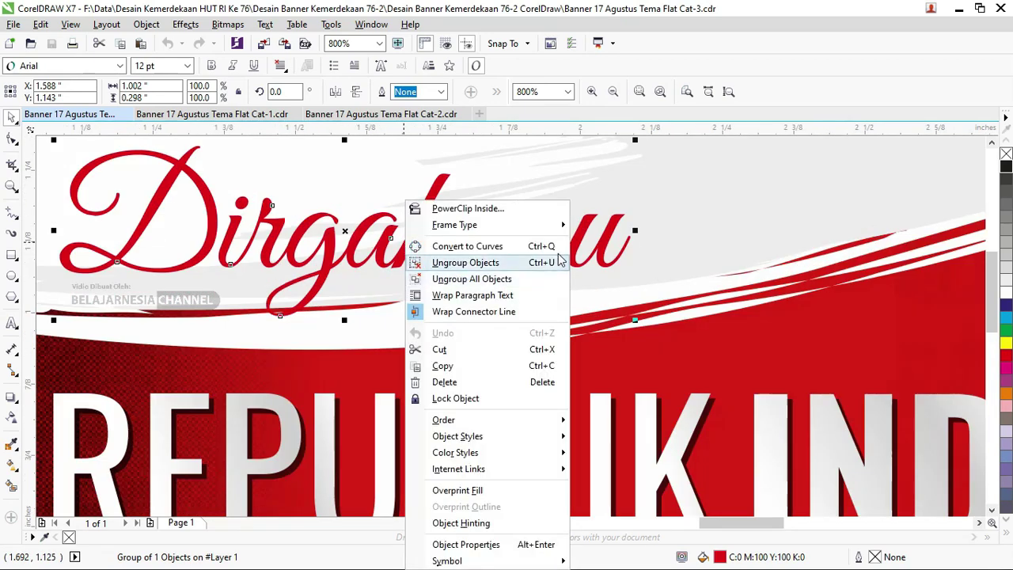
pyautogui.click(629, 193)
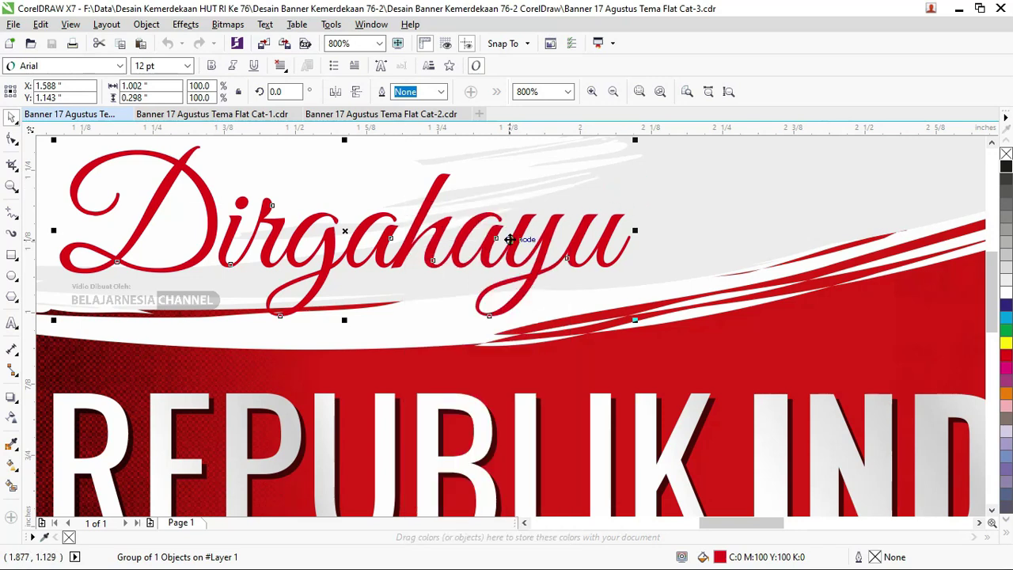
# Reselect the Dirgahayu text and bring the File Explorer banner folder to the front.
pyautogui.scroll(-2, 510, 239)
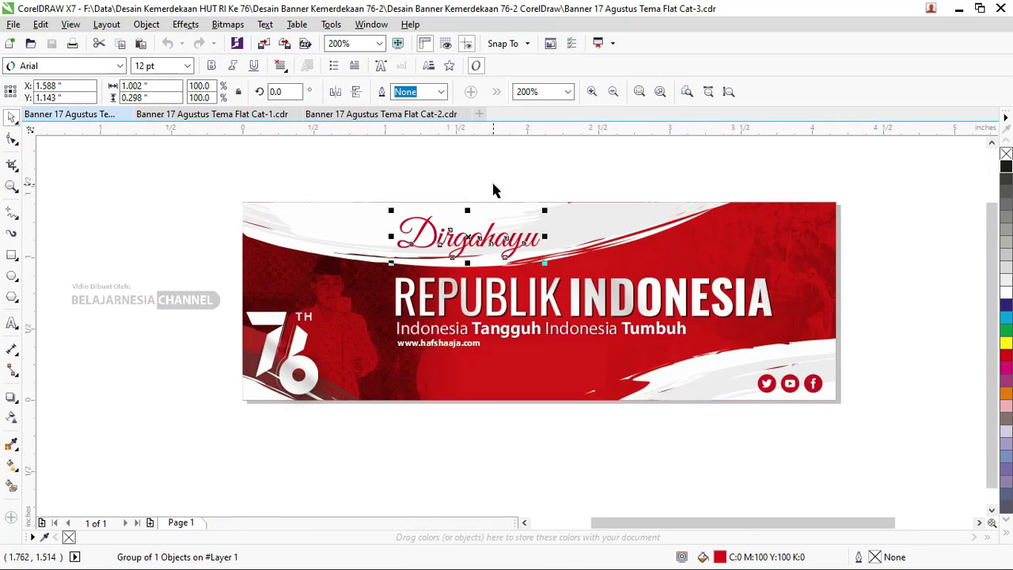
pyautogui.click(414, 196)
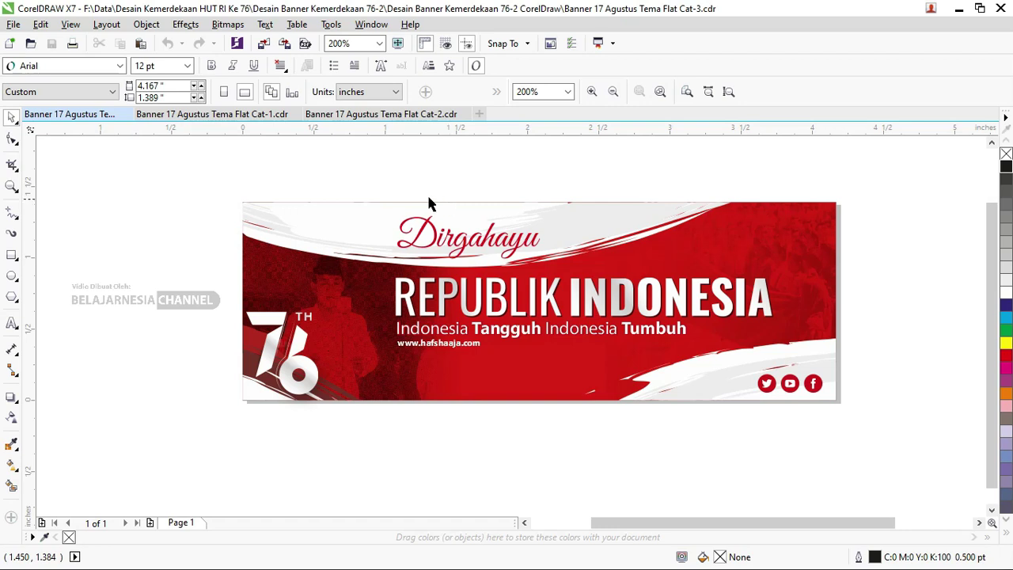
pyautogui.click(449, 242)
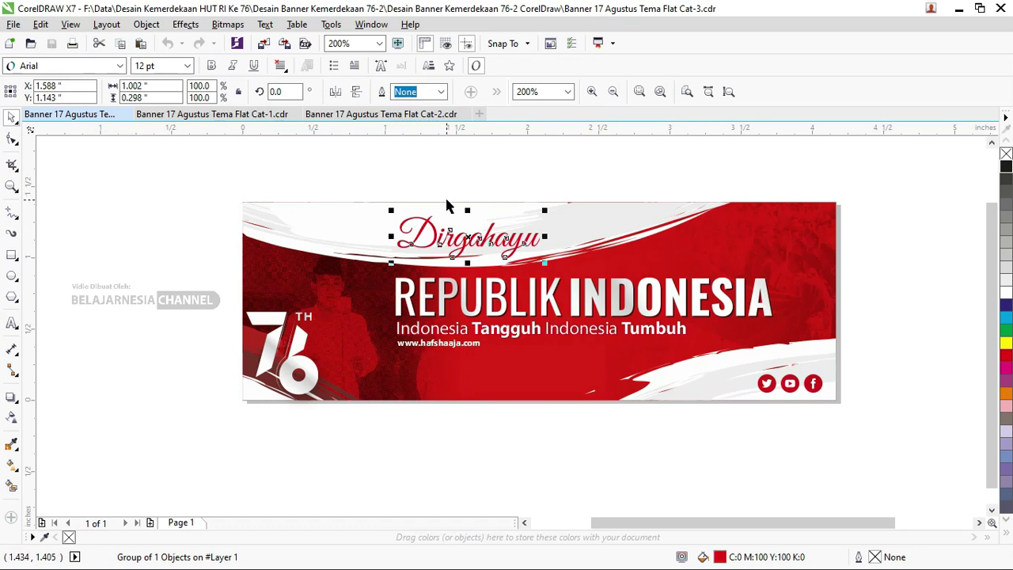
pyautogui.hotkey('alt', 'Tab')
pyautogui.press('Tab')
pyautogui.press('Tab')
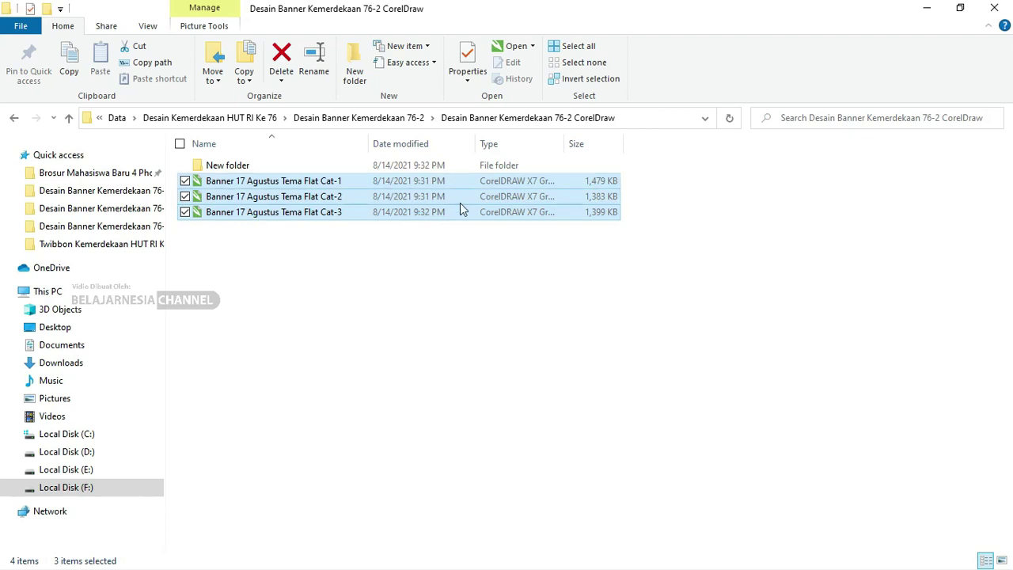
# Open the three Desain Banner Kemerdekaan 76-2 PSD files from the Photoshop subfolder.
pyautogui.hotkey('alt', 'Up')
pyautogui.doubleClick(391, 190)
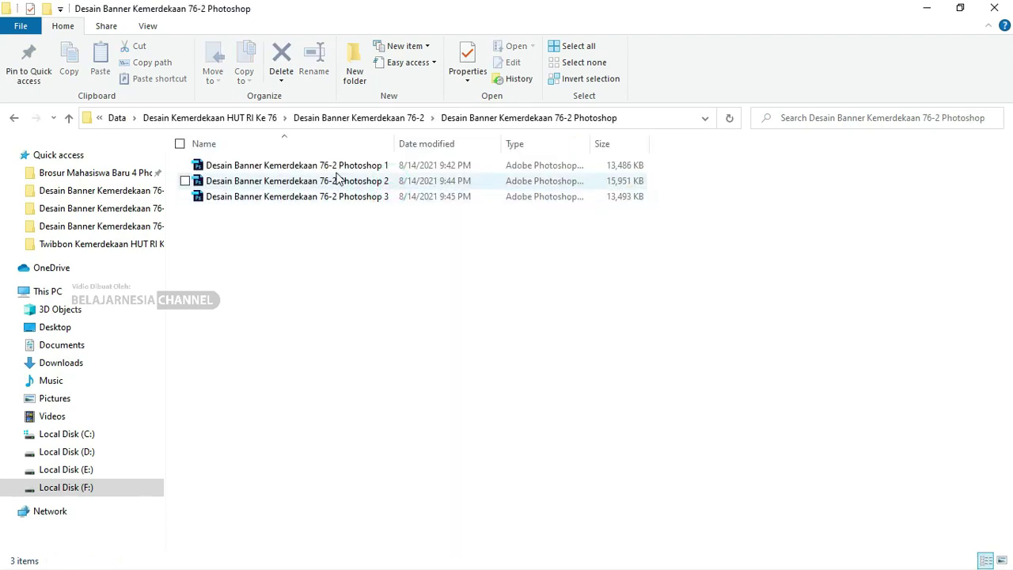
pyautogui.click(336, 166)
pyautogui.keyDown('shift'); pyautogui.click(344, 197); pyautogui.keyUp('shift')
pyautogui.rightClick(343, 197)
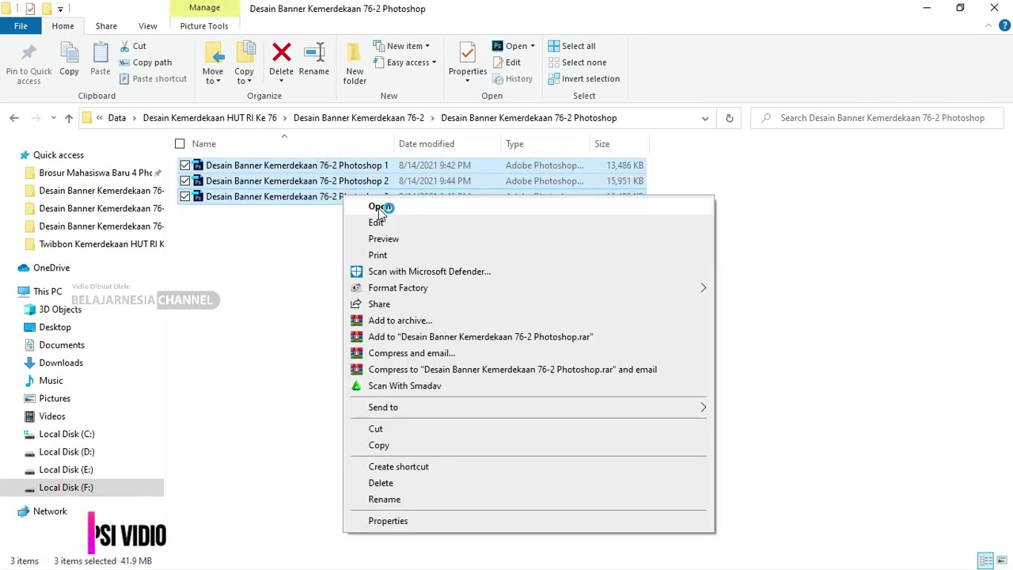
pyautogui.click(374, 202)
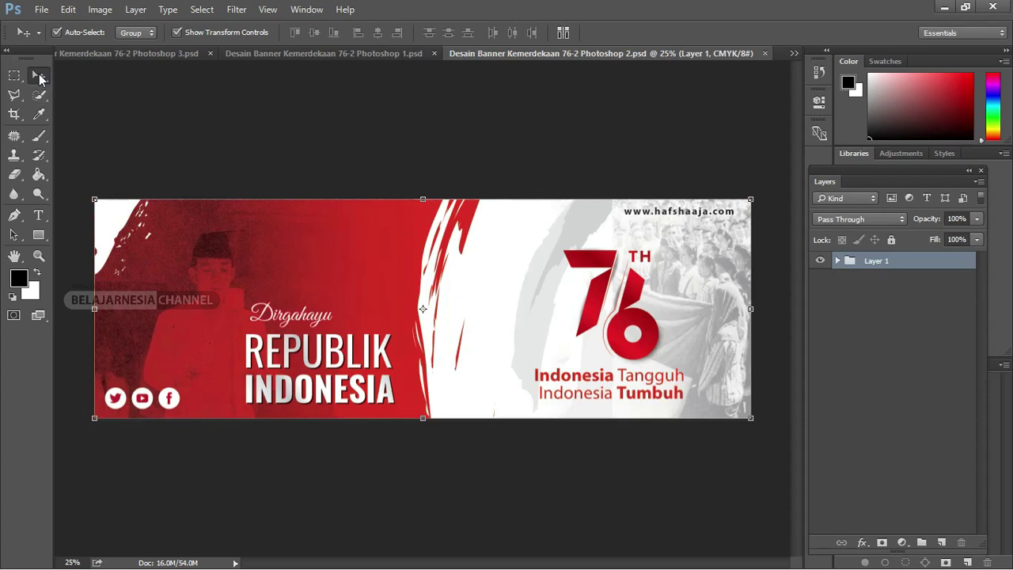
# Select the Move tool, undo an accidental banner move, and go to Photoshop 3.psd.
pyautogui.click(37, 77)
pyautogui.moveTo(334, 261); pyautogui.dragTo(334, 278)
pyautogui.hotkey('ctrl', 'z')
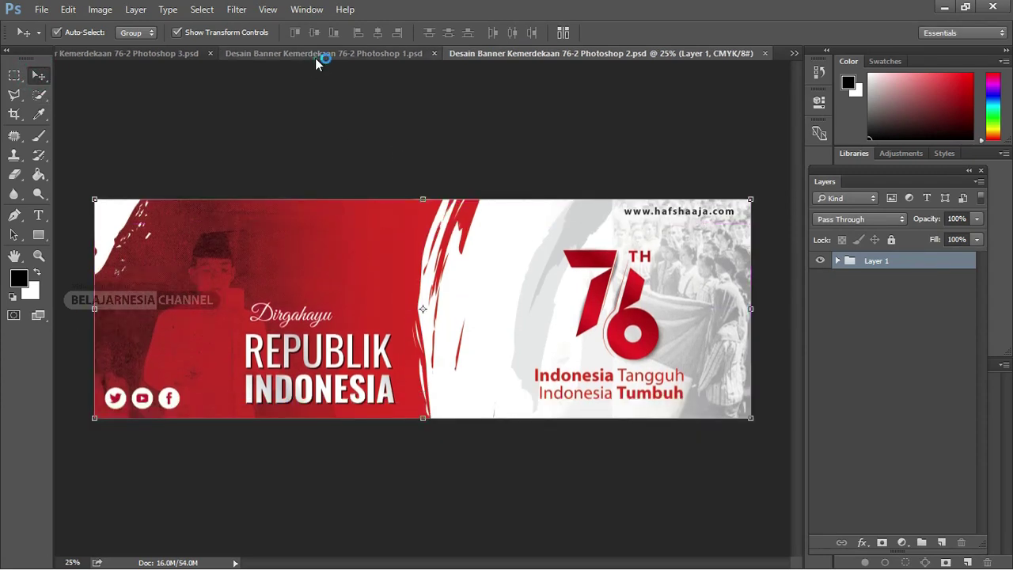
pyautogui.click(317, 57)
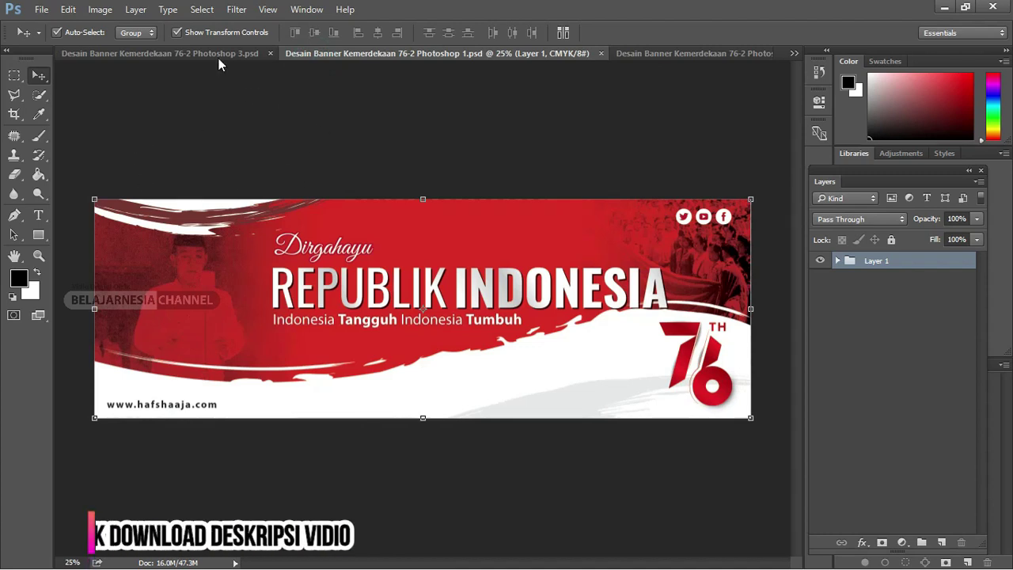
pyautogui.click(220, 56)
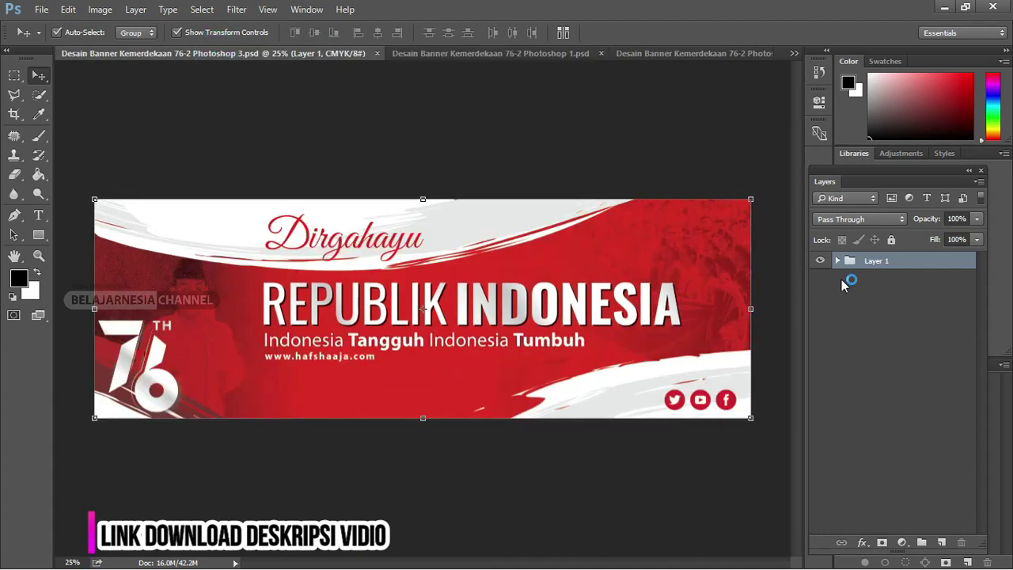
# Ungroup Layer 1 in Photoshop 3.psd, then select and toggle the social media icons.
pyautogui.rightClick(858, 261)
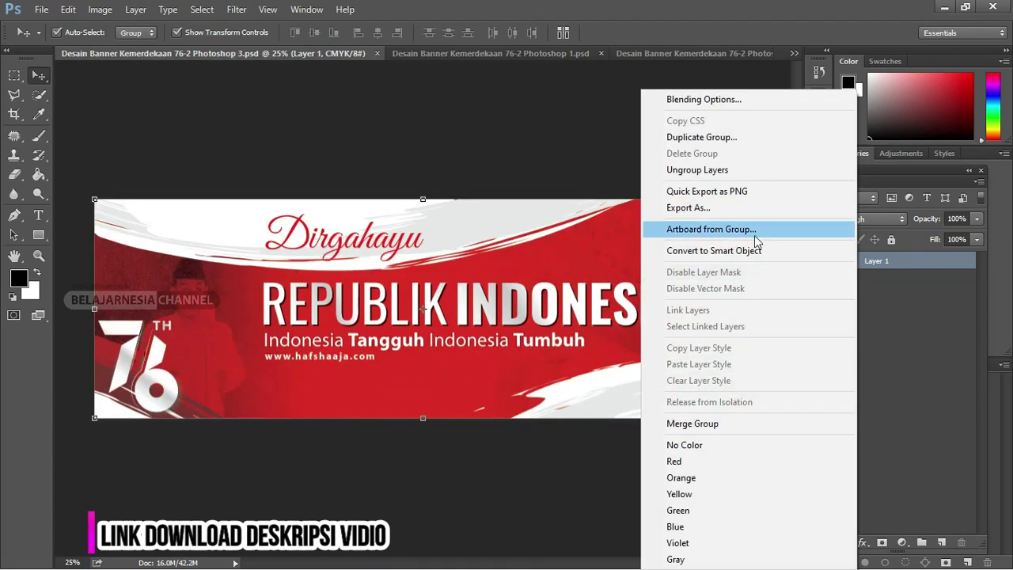
pyautogui.click(722, 172)
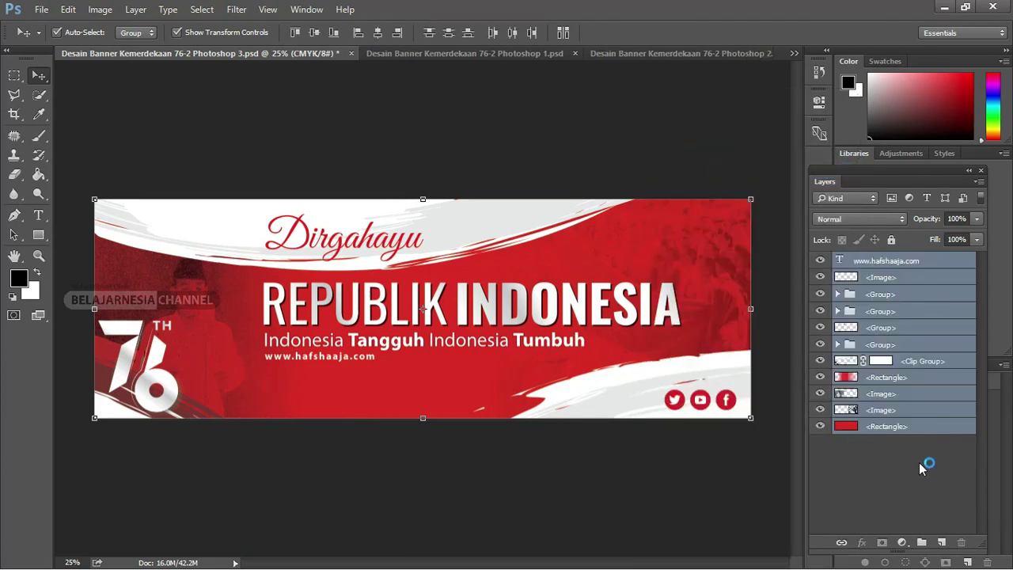
pyautogui.click(920, 465)
pyautogui.click(903, 347)
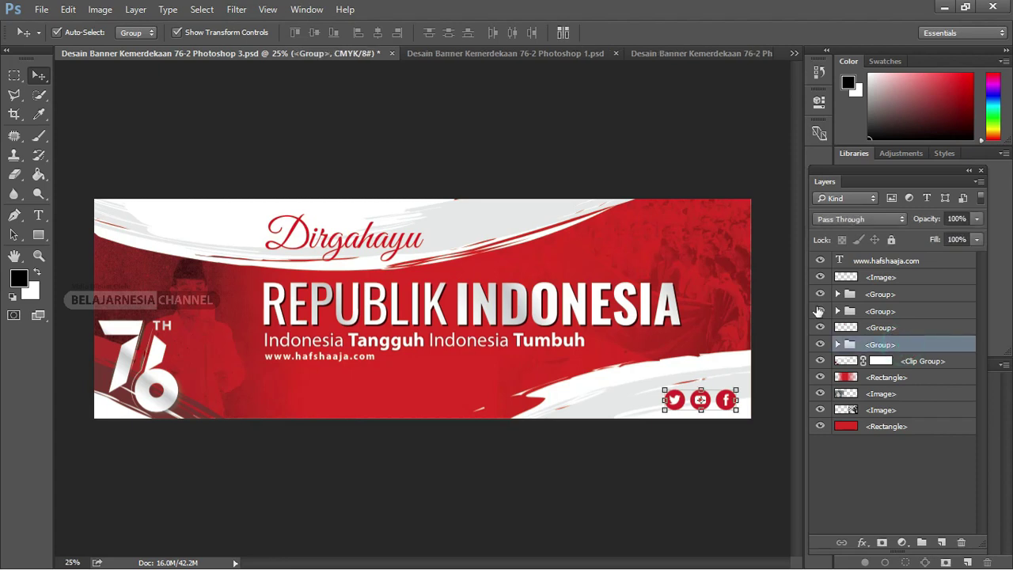
pyautogui.click(820, 342)
# Toggle the tagline and REPUBLIK INDONESIA layers and edit the Indonesia Tangguh tagline text.
pyautogui.click(821, 294)
pyautogui.click(821, 311)
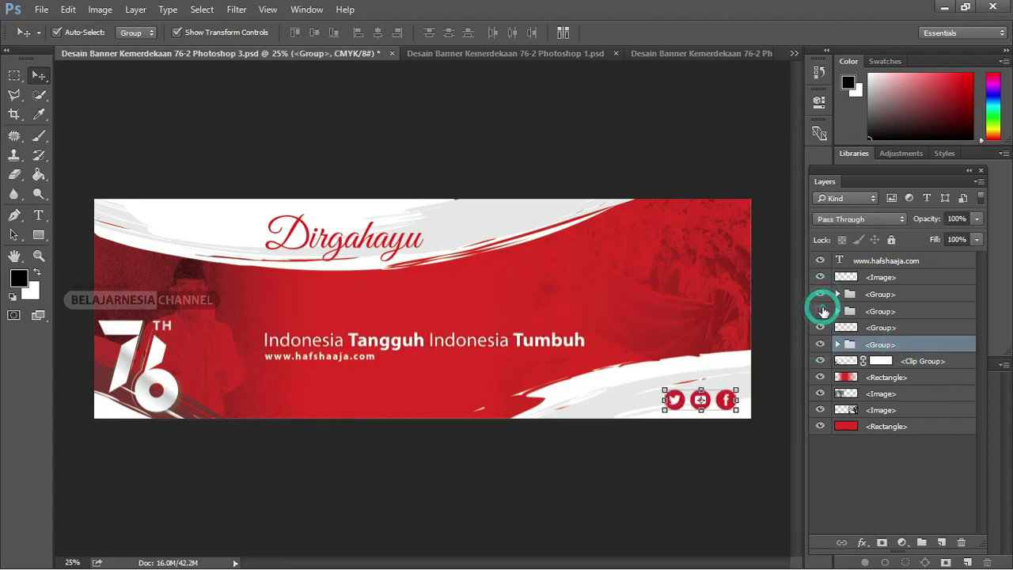
pyautogui.click(821, 310)
pyautogui.click(837, 293)
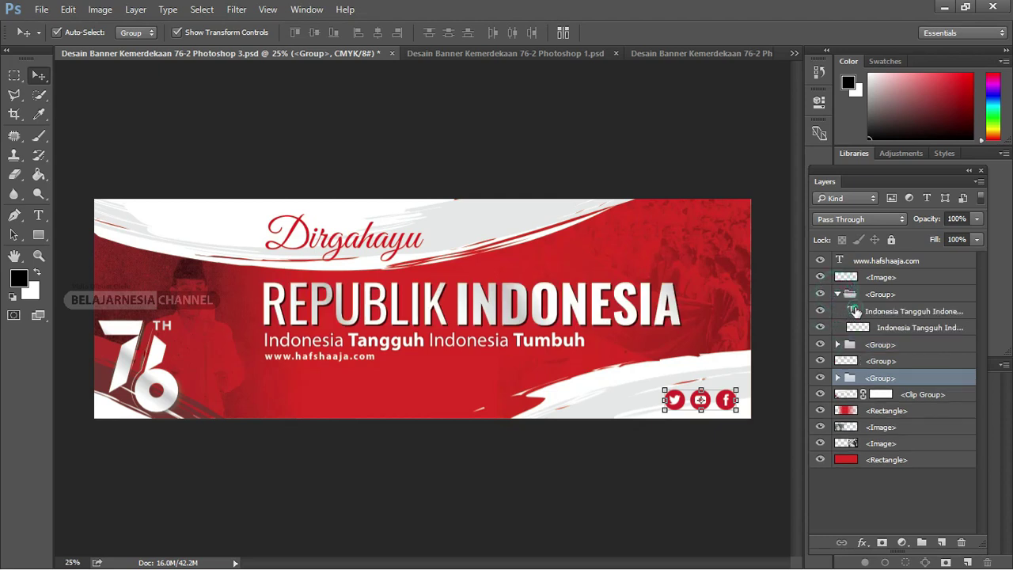
pyautogui.doubleClick(854, 311)
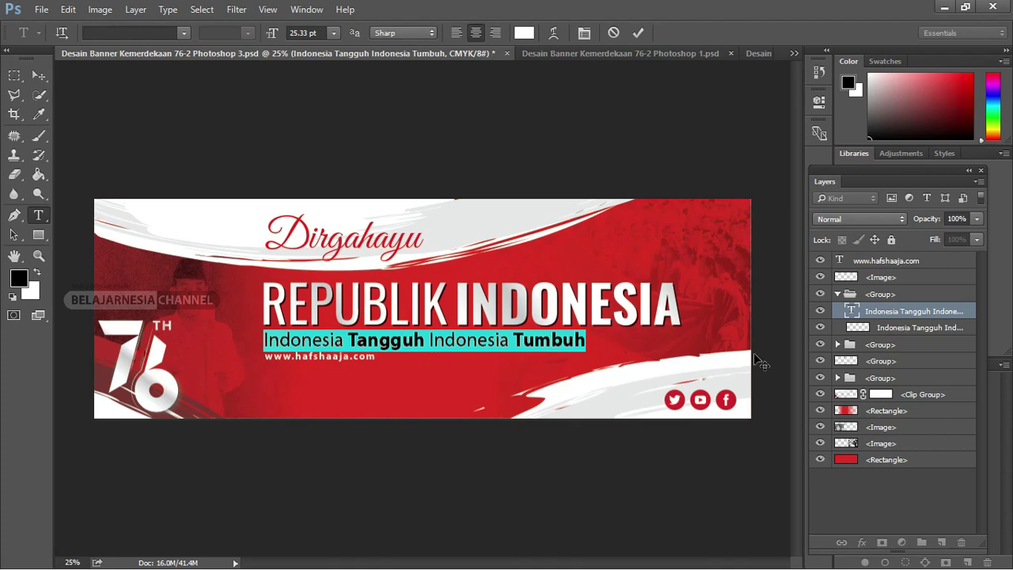
pyautogui.click(40, 76)
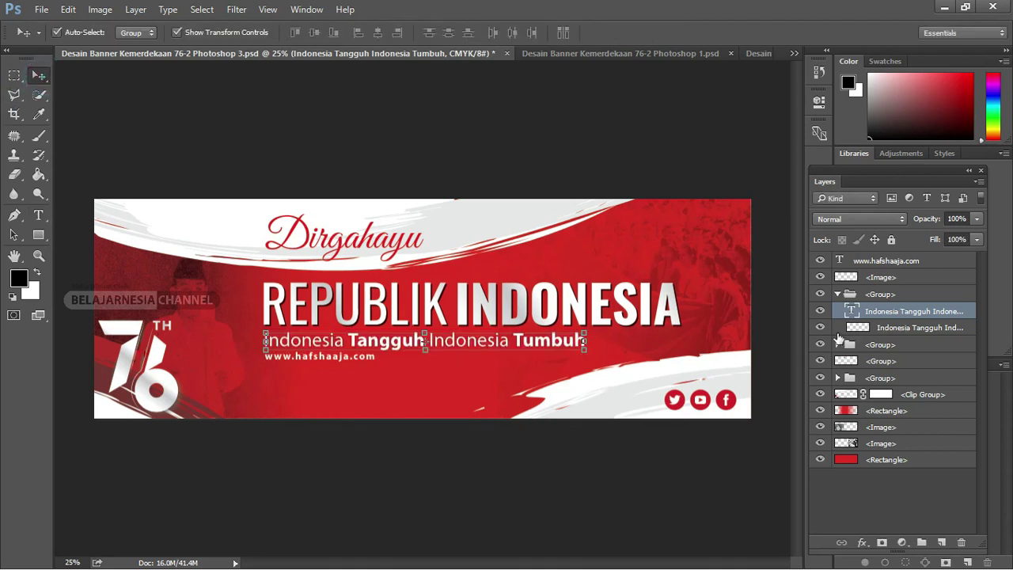
# Zoom in, toggle the right-side texture and man's photo layers, then switch to Photoshop 1.psd.
pyautogui.click(637, 314)
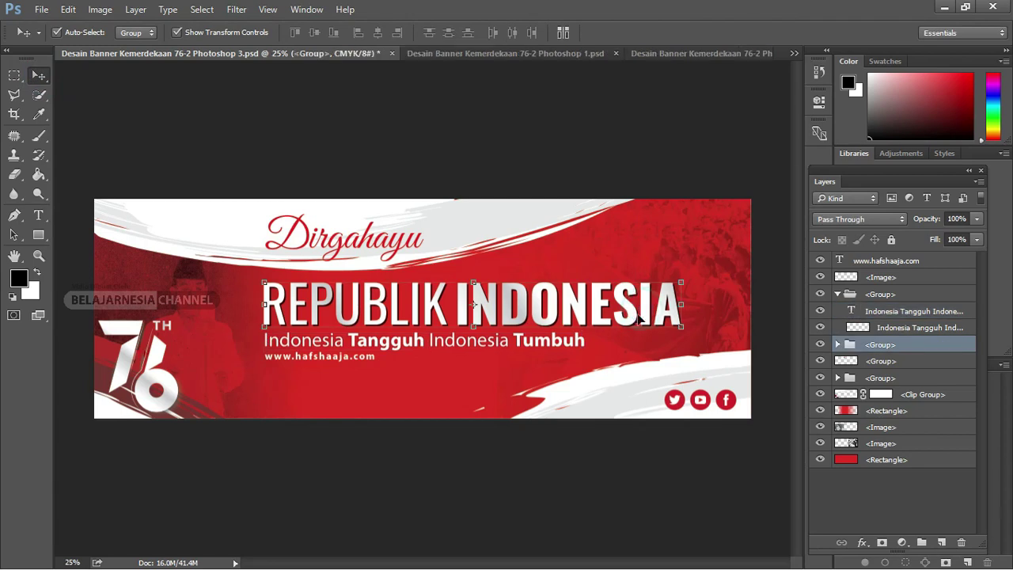
pyautogui.click(626, 387)
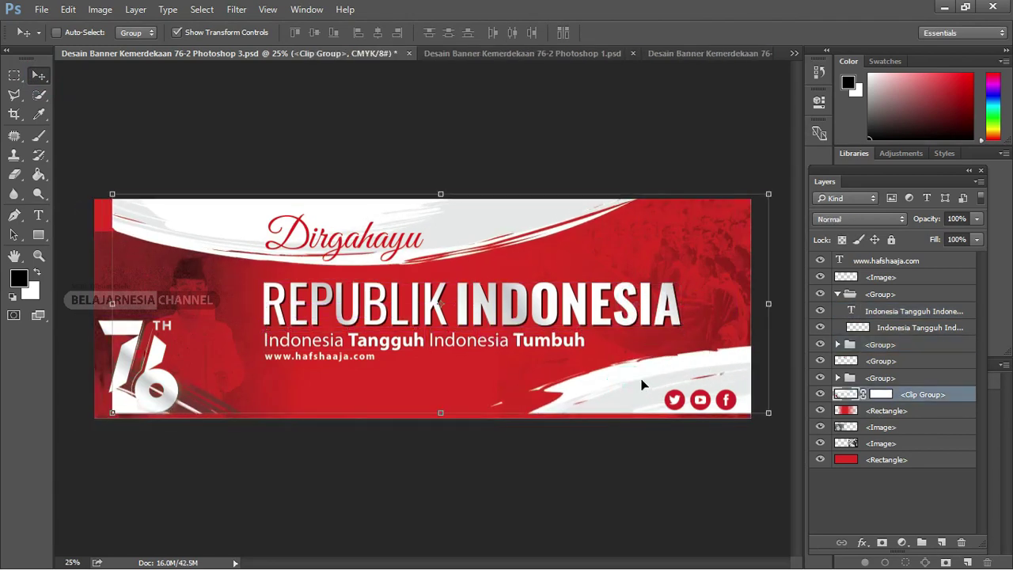
pyautogui.press('z')
pyautogui.moveTo(277, 212); pyautogui.dragTo(300, 229)
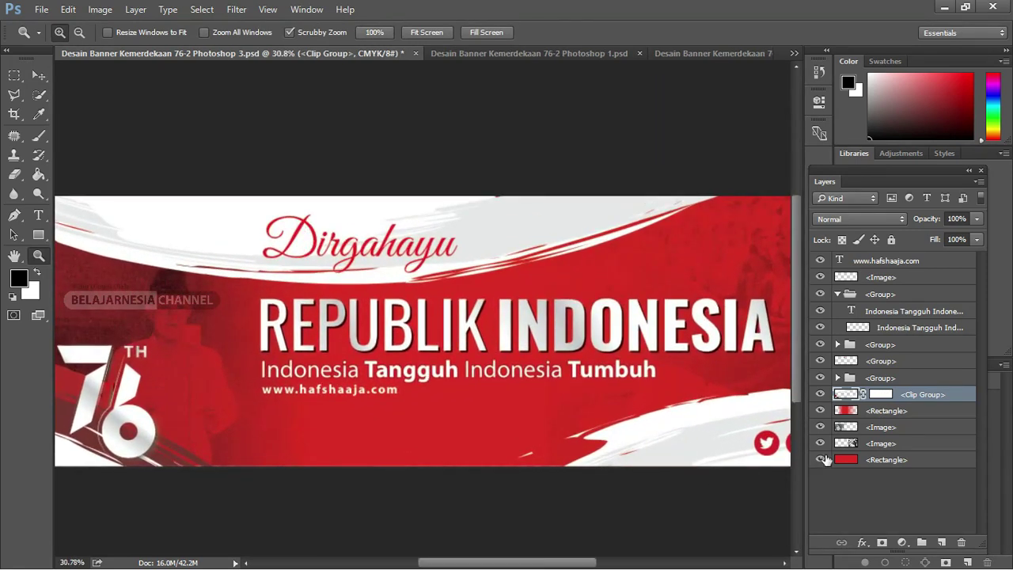
pyautogui.click(820, 444)
pyautogui.click(821, 444)
pyautogui.click(821, 444)
pyautogui.click(821, 427)
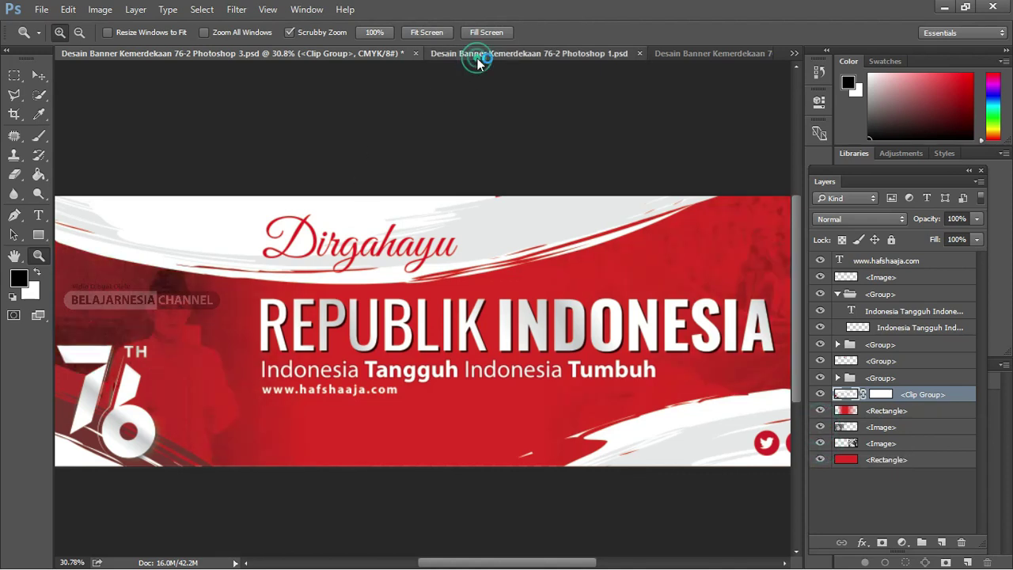
pyautogui.click(475, 55)
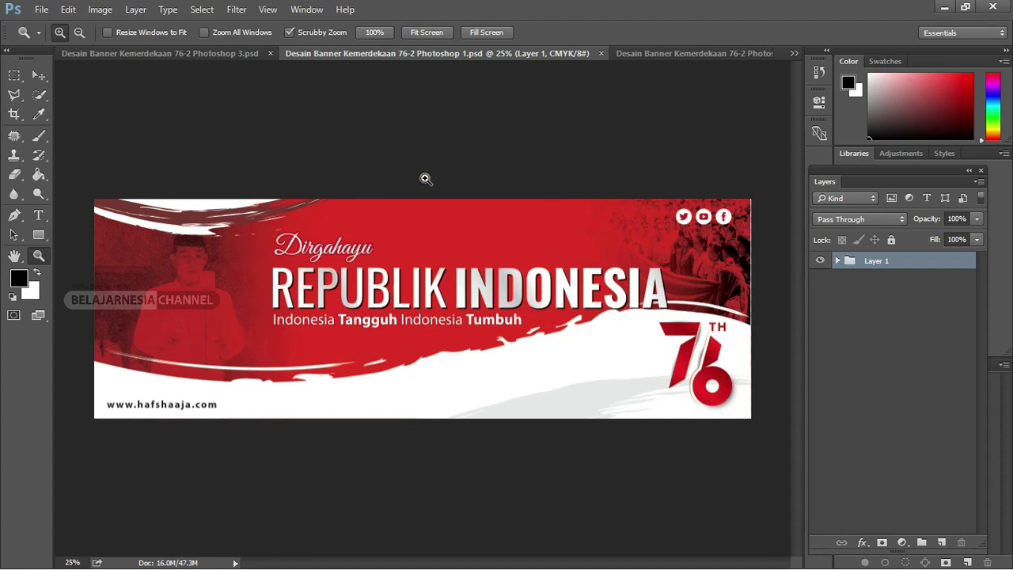
# Ungroup Layer 1 in Photoshop 2.psd into separate layers, deselect, then close the document.
pyautogui.click(660, 54)
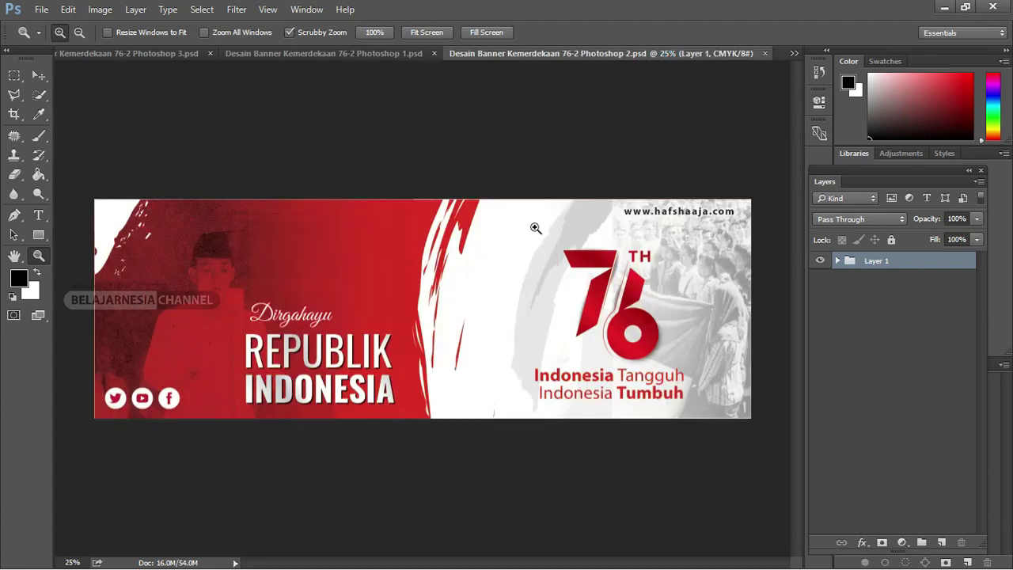
pyautogui.click(39, 75)
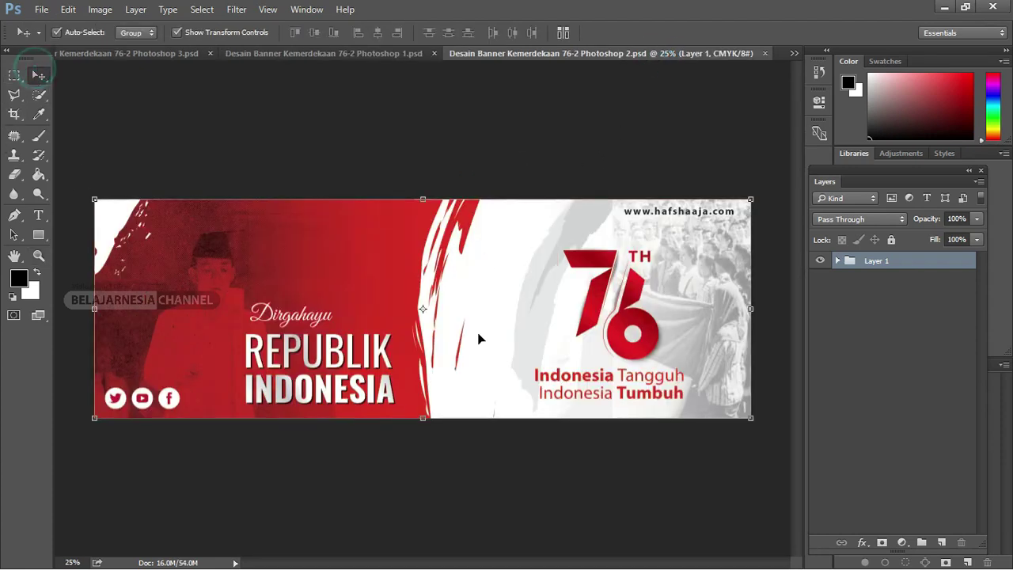
pyautogui.rightClick(876, 264)
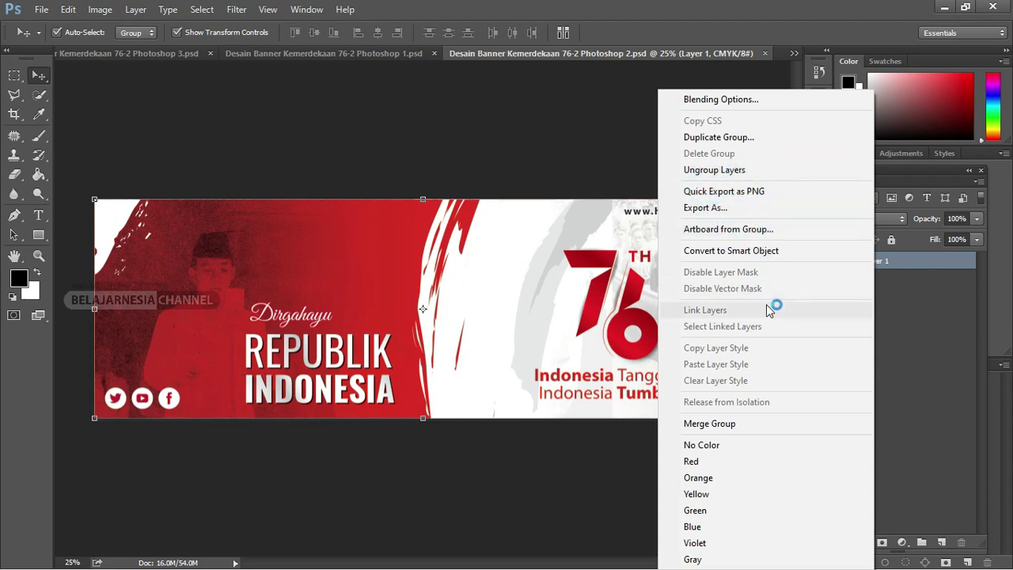
pyautogui.click(733, 169)
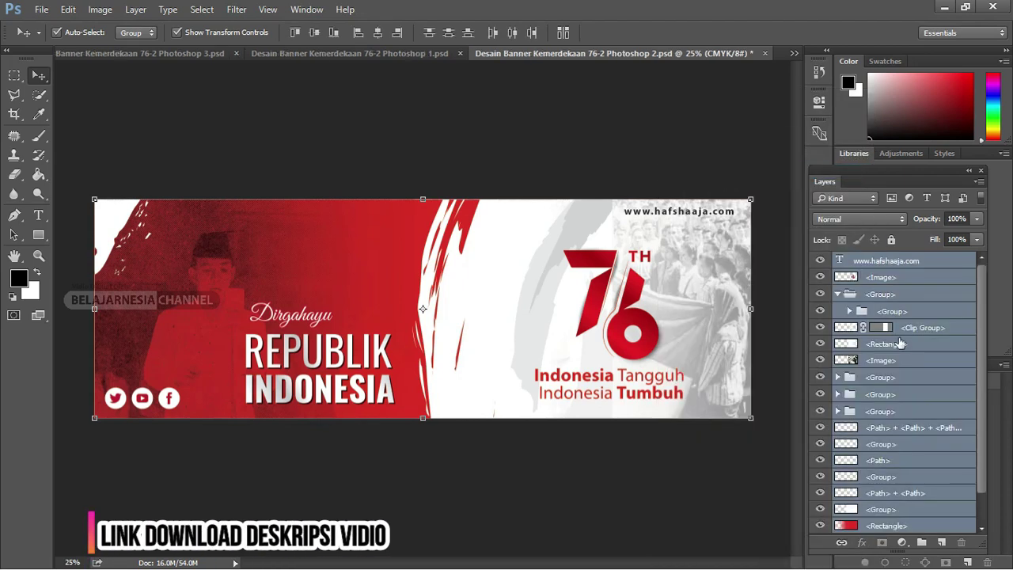
pyautogui.click(342, 167)
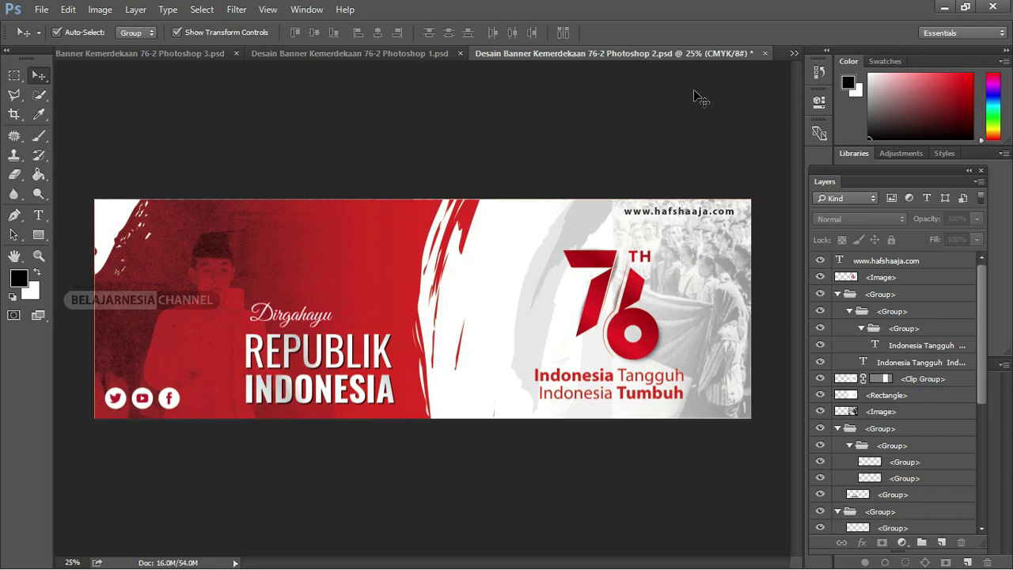
pyautogui.click(769, 57)
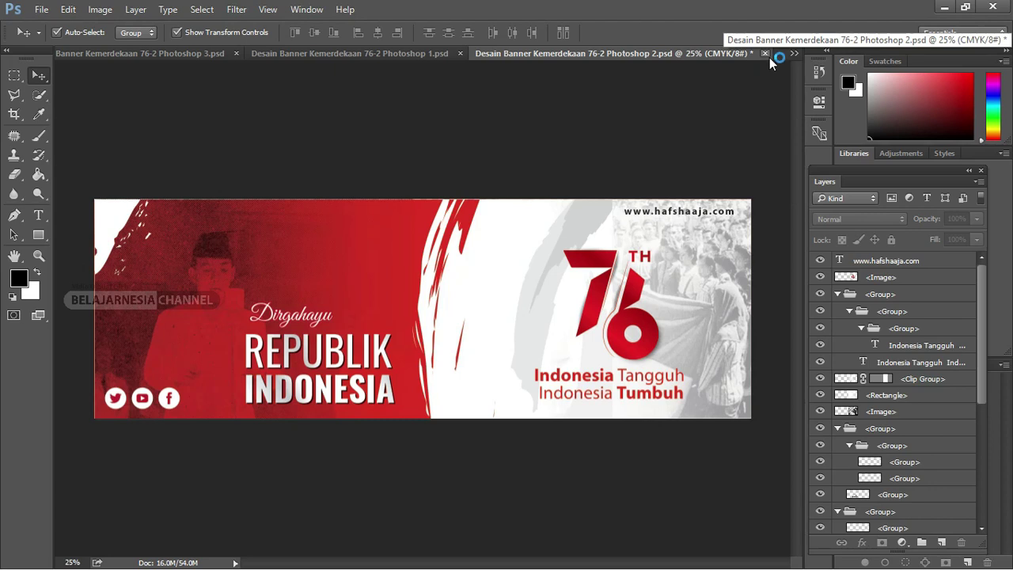